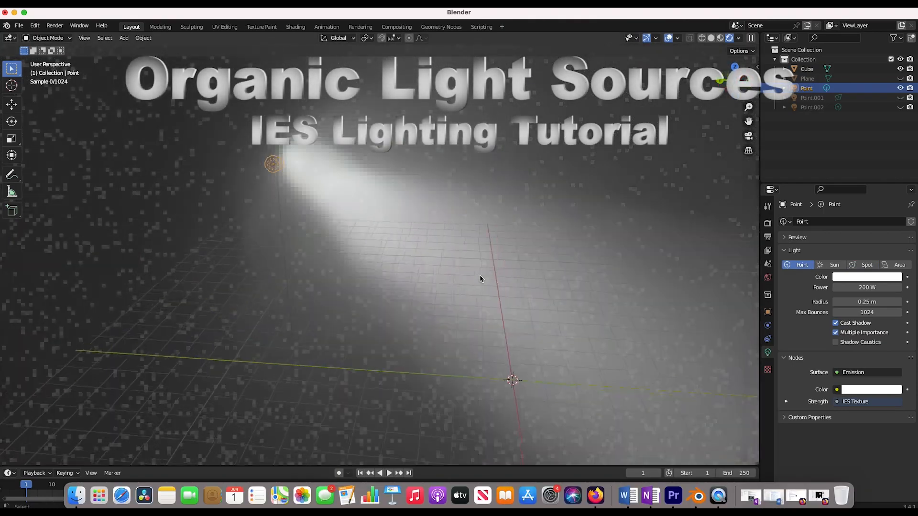
Step: Enable Crows and Seagulls among the flying creatures of the bug system add-on
{"action": "scroll", "coordinate": [480, 278], "scroll_direction": "left", "scroll_amount": 8}
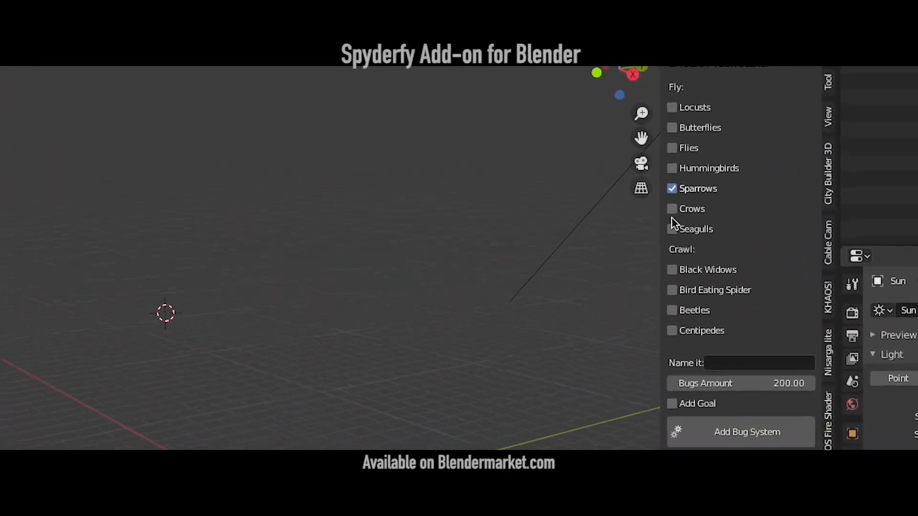
{"action": "left_click", "coordinate": [672, 210]}
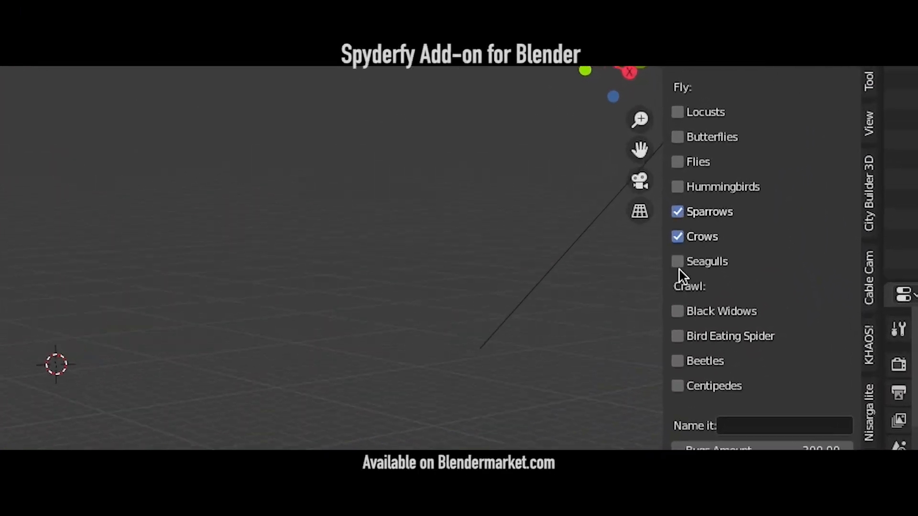
{"action": "left_click", "coordinate": [672, 229]}
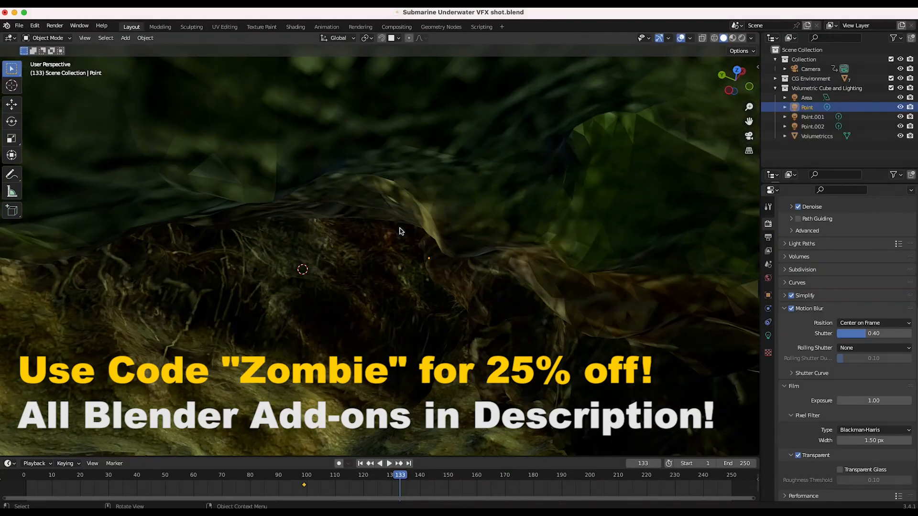
Step: Examine the submarine, the surrounding cliffs and the volumetric cube from several angles
{"action": "scroll", "coordinate": [301, 267], "scroll_direction": "down", "scroll_amount": 5}
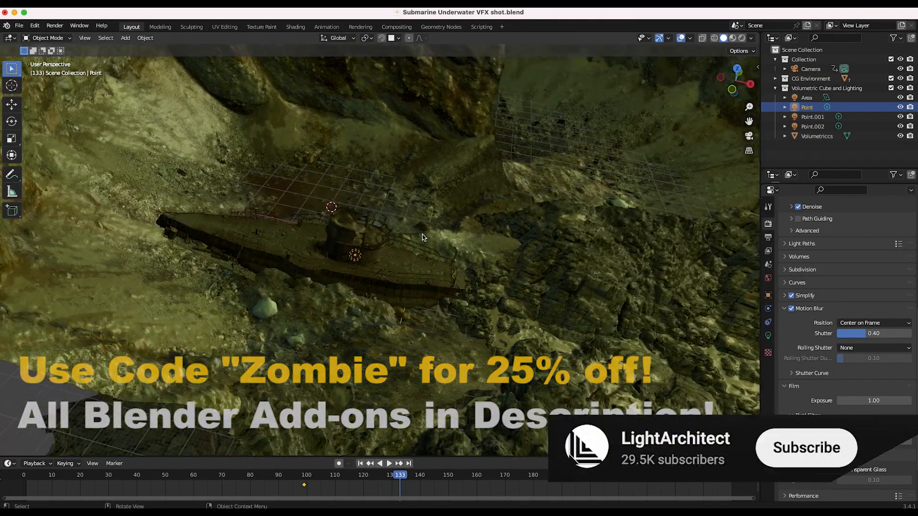
{"action": "middle_click_drag", "start_coordinate": [422, 237], "coordinate": [373, 235]}
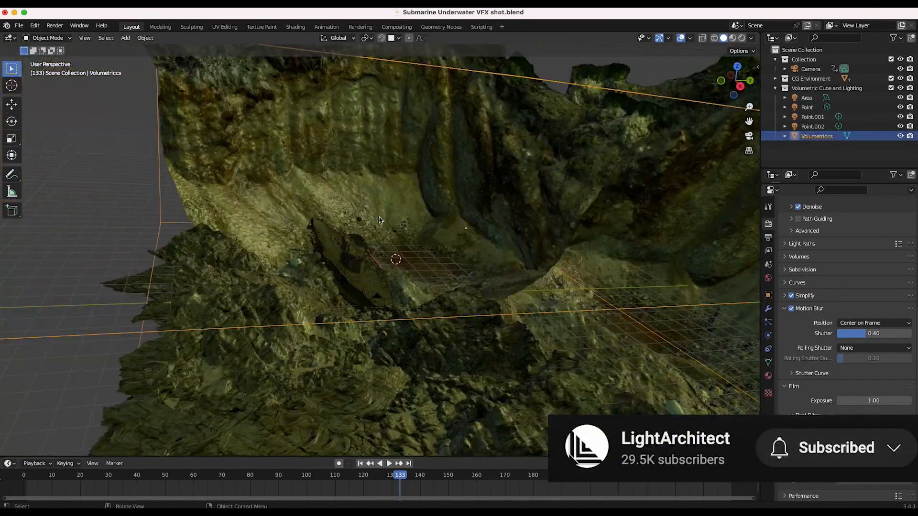
{"action": "scroll", "coordinate": [372, 278], "scroll_direction": "down", "scroll_amount": 4}
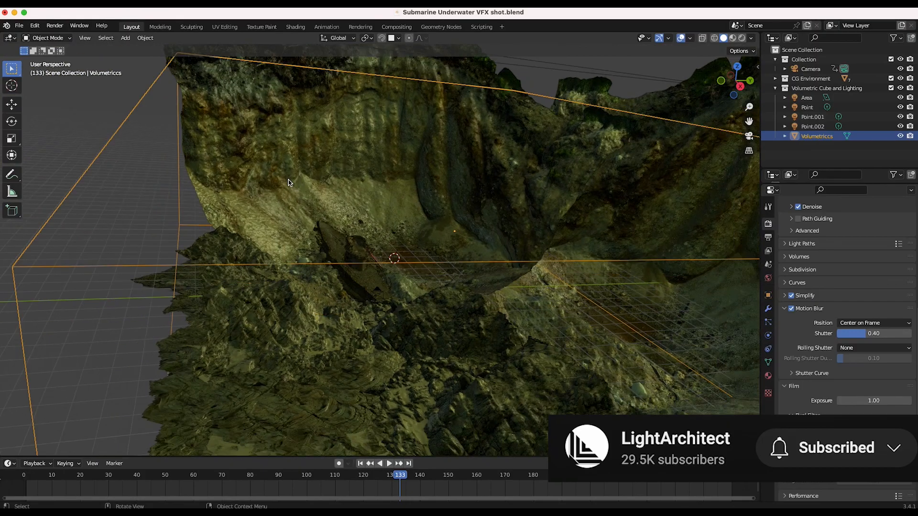
{"action": "left_click", "coordinate": [372, 278]}
{"action": "scroll", "coordinate": [372, 278], "scroll_direction": "up", "scroll_amount": 4}
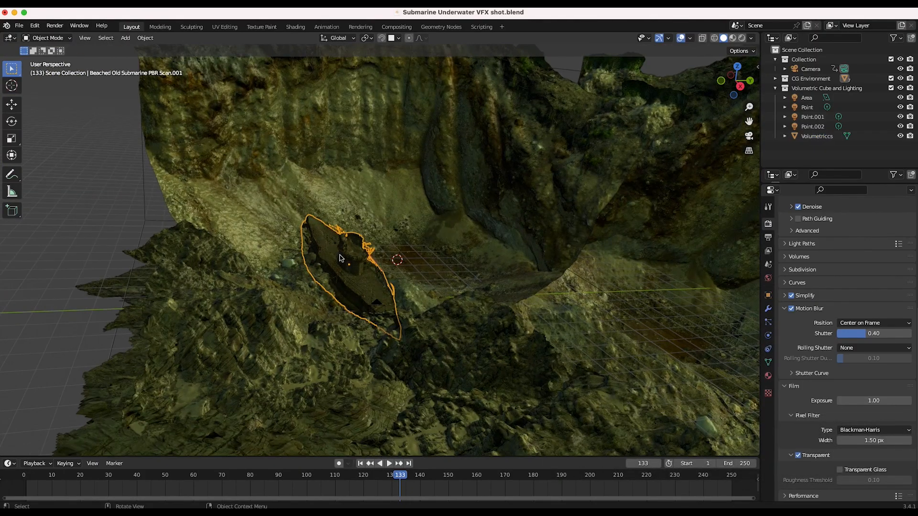
{"action": "scroll", "coordinate": [355, 287], "scroll_direction": "up", "scroll_amount": 3}
{"action": "middle_click_drag", "start_coordinate": [508, 272], "coordinate": [520, 278]}
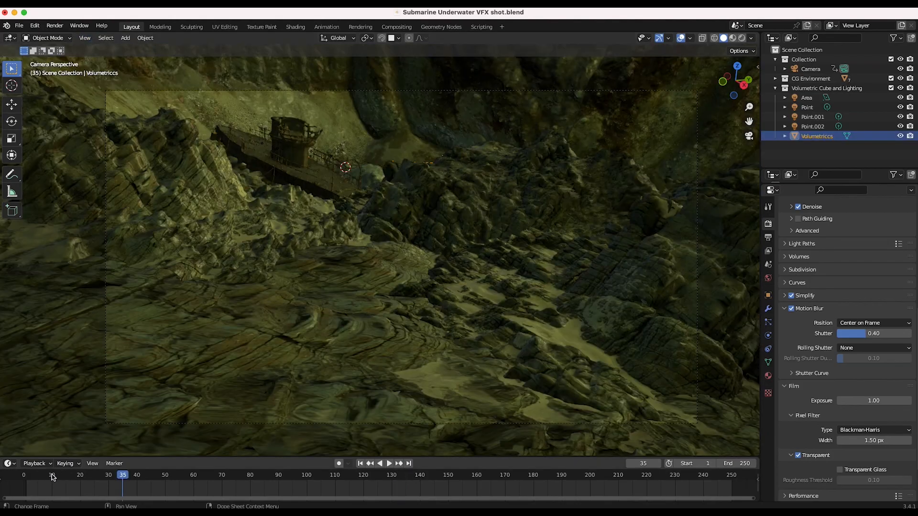
Step: Go to frame 82 of the camera animation and select the Point and Point.001 lights
{"action": "left_click_drag", "start_coordinate": [123, 475], "coordinate": [256, 482]}
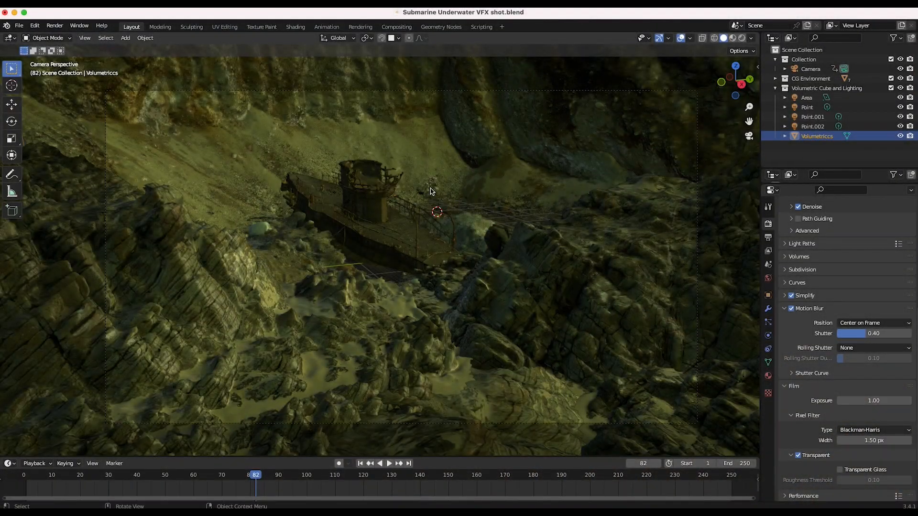
{"action": "left_click", "coordinate": [808, 108]}
{"action": "left_click", "coordinate": [813, 118], "text": "shift"}
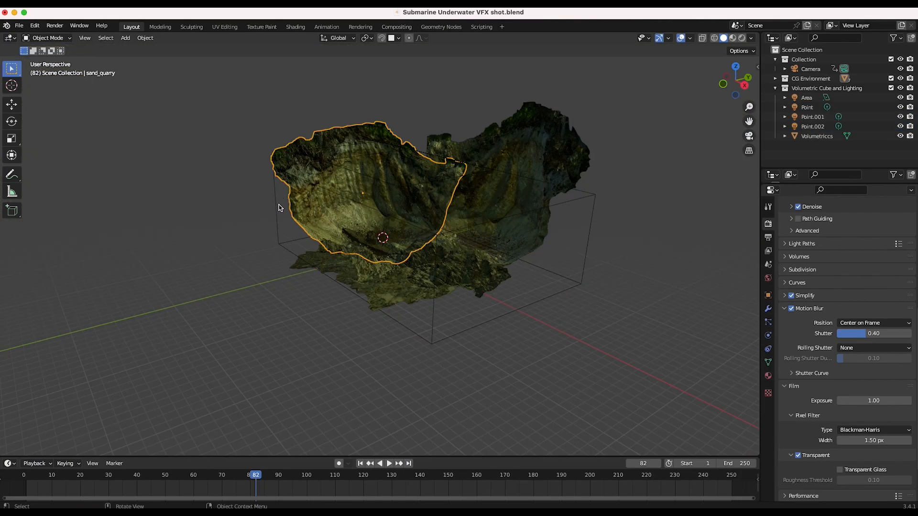
Step: Select the Volumetriccs cube and examine how it encloses the cliff environment
{"action": "left_click", "coordinate": [279, 207]}
{"action": "key", "text": "KP_Decimal"}
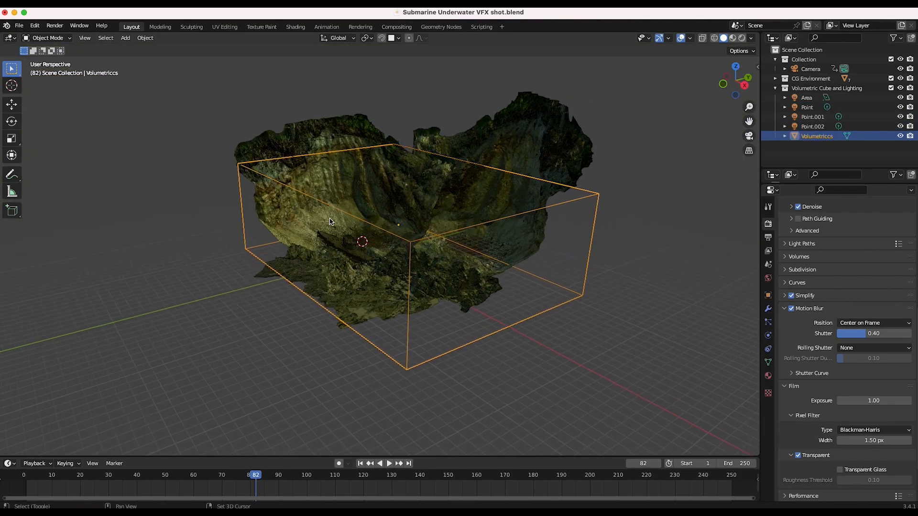
{"action": "scroll", "coordinate": [355, 264], "scroll_direction": "up", "scroll_amount": 2}
{"action": "middle_click_drag", "start_coordinate": [329, 240], "coordinate": [329, 240]}
{"action": "middle_click_drag", "start_coordinate": [425, 231], "coordinate": [436, 217]}
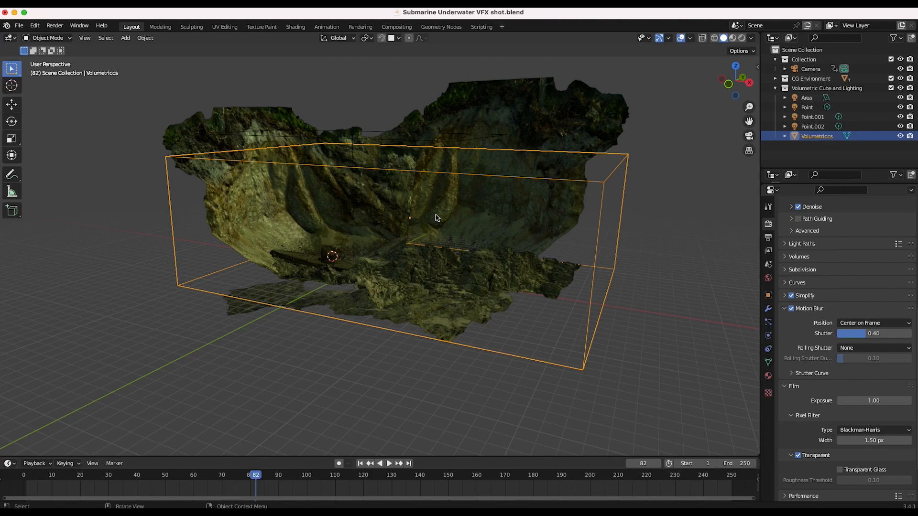
Step: View the scene through the camera and switch the viewport to Rendered shading
{"action": "left_click", "coordinate": [84, 38]}
{"action": "mouse_move", "coordinate": [103, 153]}
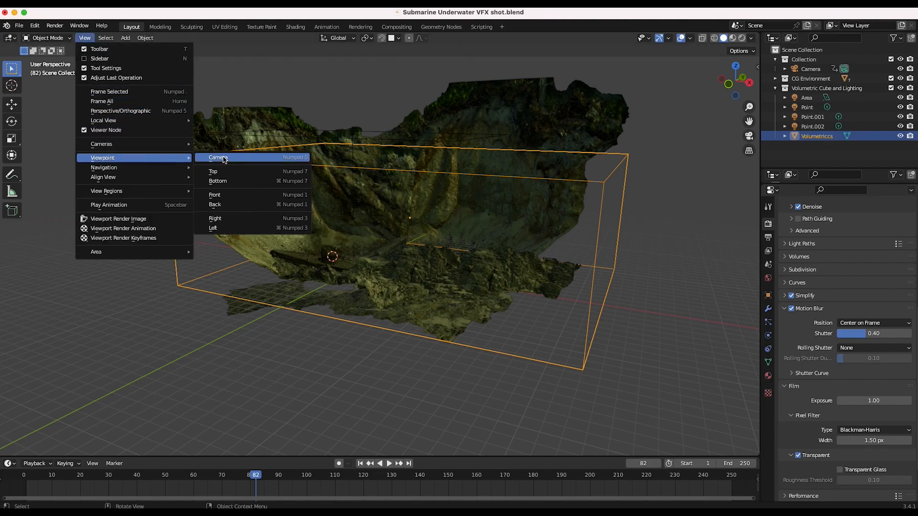
{"action": "left_click", "coordinate": [234, 153]}
{"action": "key", "text": "z"}
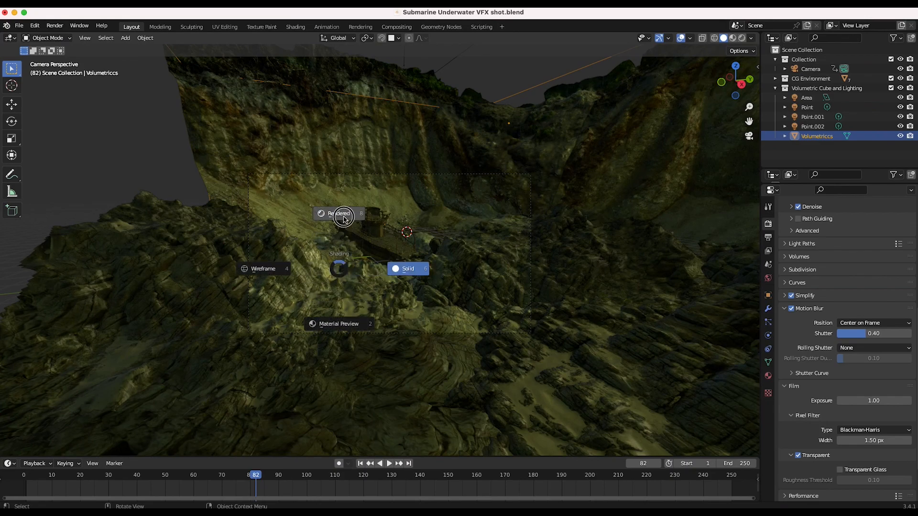
{"action": "left_click", "coordinate": [373, 198]}
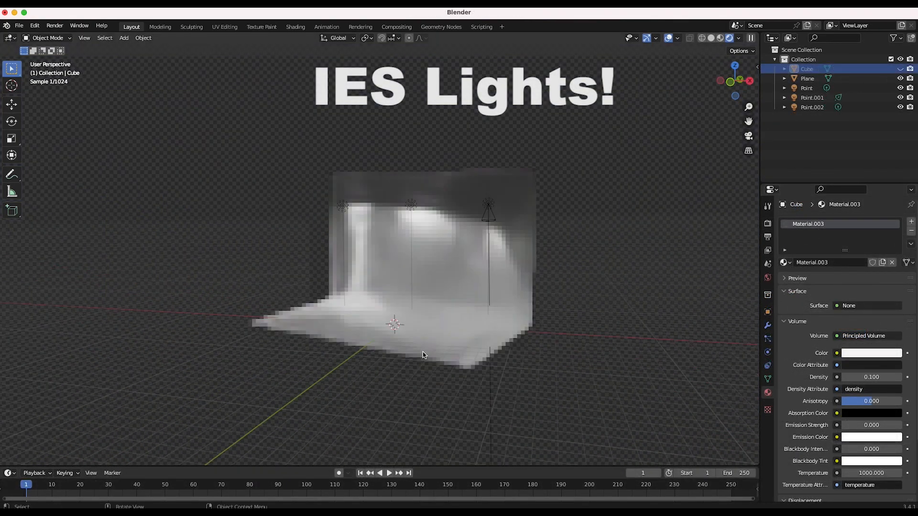
{"action": "scroll", "coordinate": [424, 354], "scroll_direction": "left", "scroll_amount": 10}
{"action": "scroll", "coordinate": [424, 354], "scroll_direction": "up", "scroll_amount": 4}
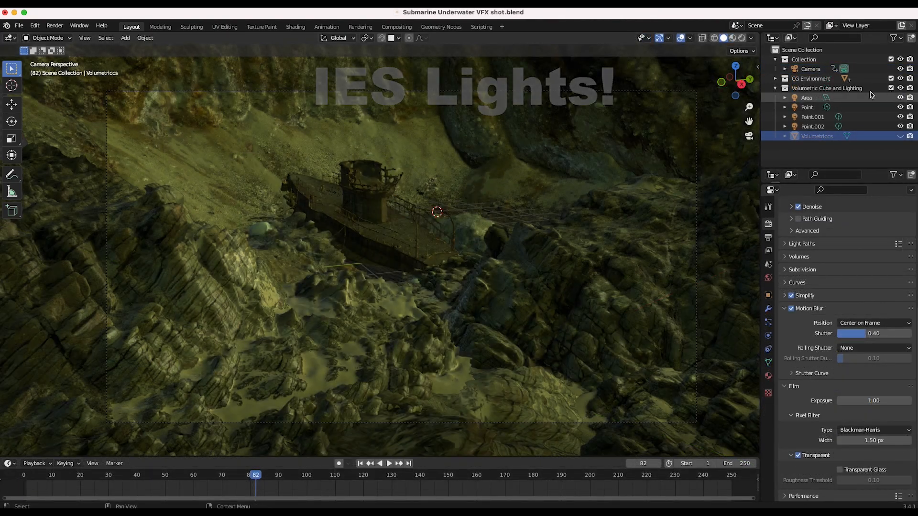
Step: Hide the CG Environment and Volumetric Cube and Lighting collections in the viewport
{"action": "left_click", "coordinate": [775, 88]}
{"action": "left_click", "coordinate": [900, 78]}
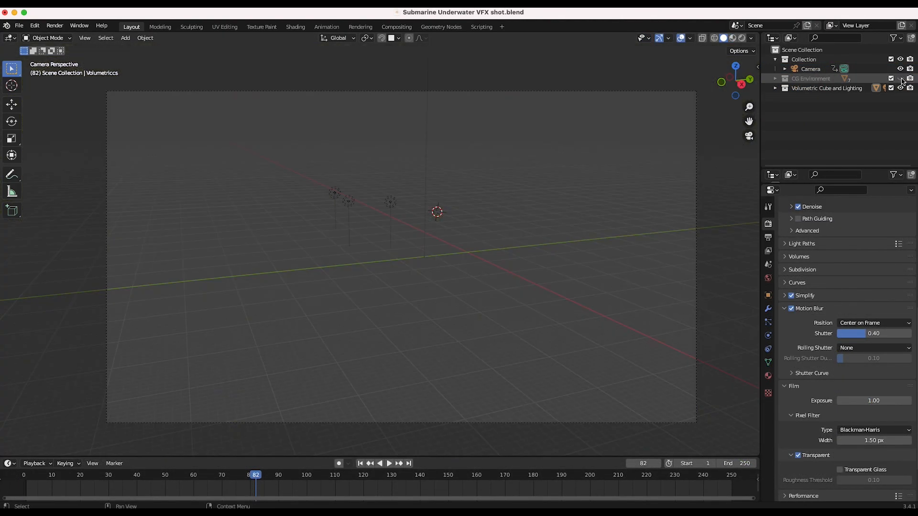
{"action": "left_click", "coordinate": [900, 88]}
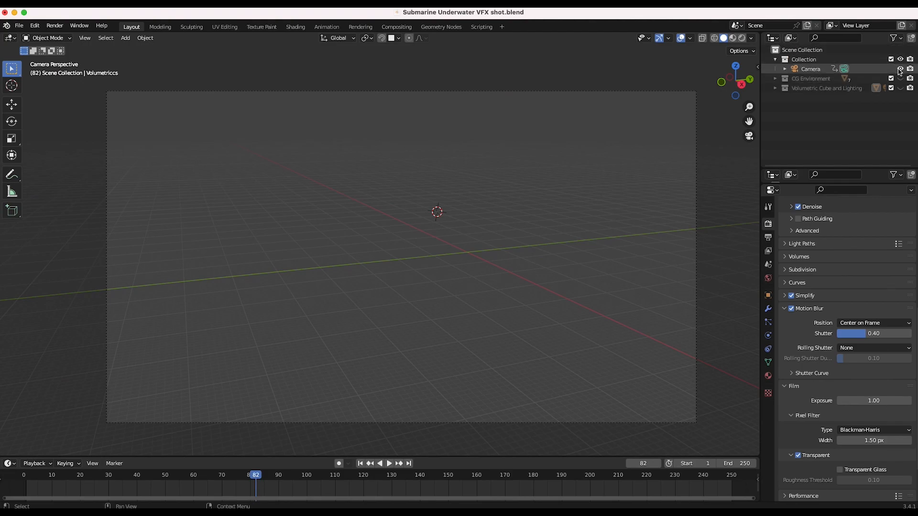
Step: Reset the 3D cursor to the world origin and return to the selection tool
{"action": "left_click", "coordinate": [11, 85]}
{"action": "key", "text": "shift+c"}
{"action": "left_click", "coordinate": [12, 69]}
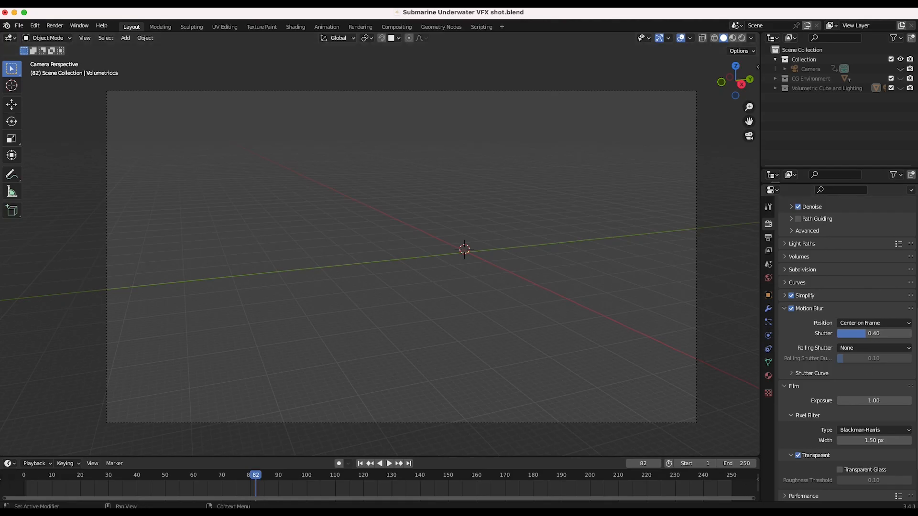
Step: Switch to Firefox and read the explanation of IES files on the ies library home page
{"action": "key", "text": "super+Tab"}
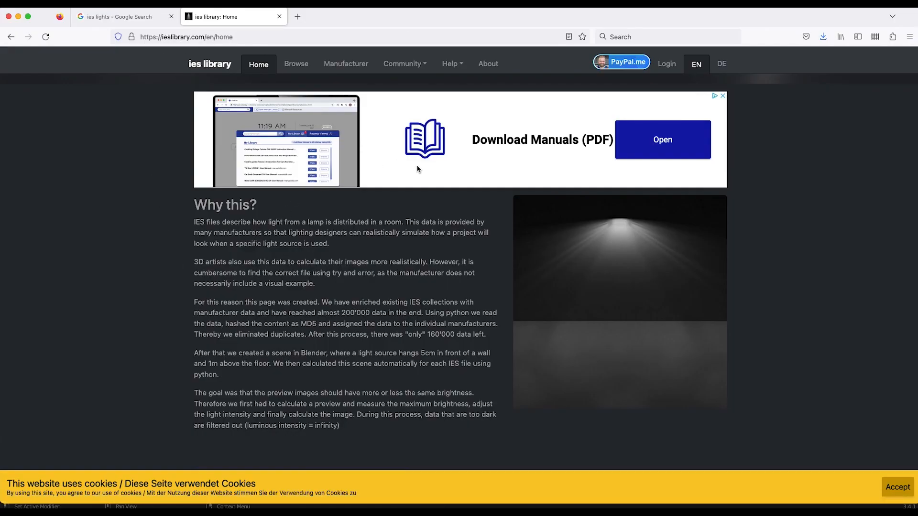
{"action": "scroll", "coordinate": [445, 250], "scroll_direction": "down", "scroll_amount": 1}
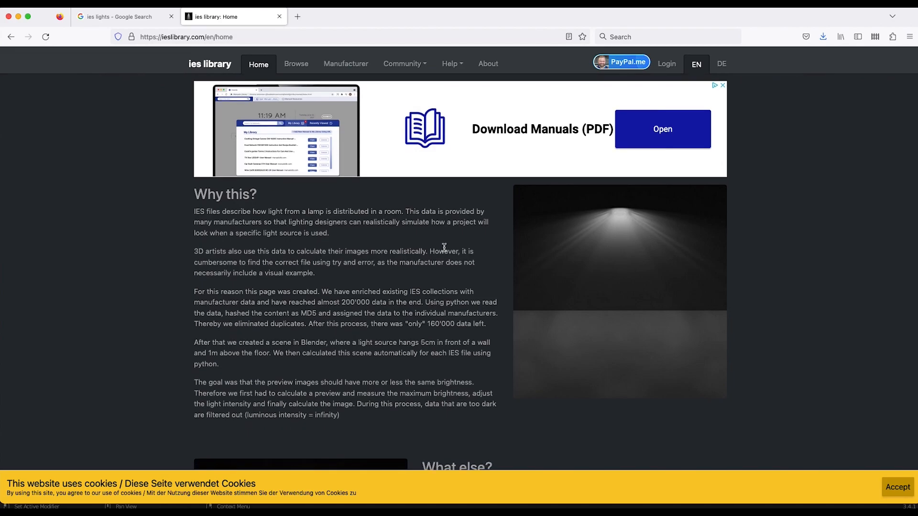
{"action": "scroll", "coordinate": [444, 247], "scroll_direction": "down", "scroll_amount": 1}
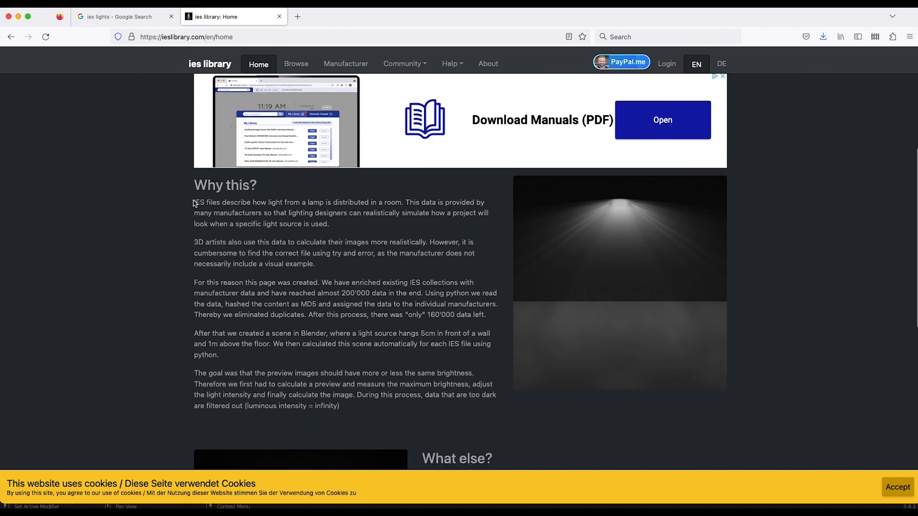
{"action": "left_click_drag", "start_coordinate": [194, 202], "coordinate": [425, 202]}
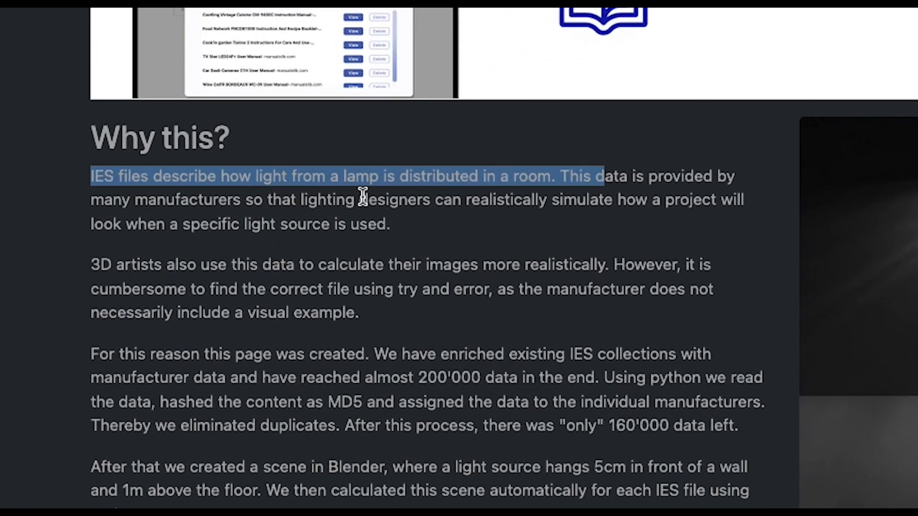
{"action": "left_click", "coordinate": [363, 196]}
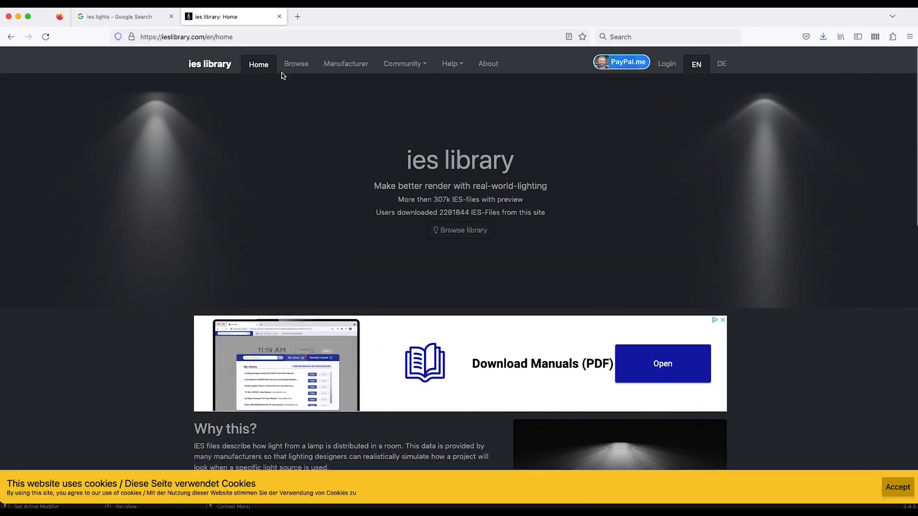
Step: Open the ies library's Browse page and look through the light preview images
{"action": "left_click", "coordinate": [299, 65]}
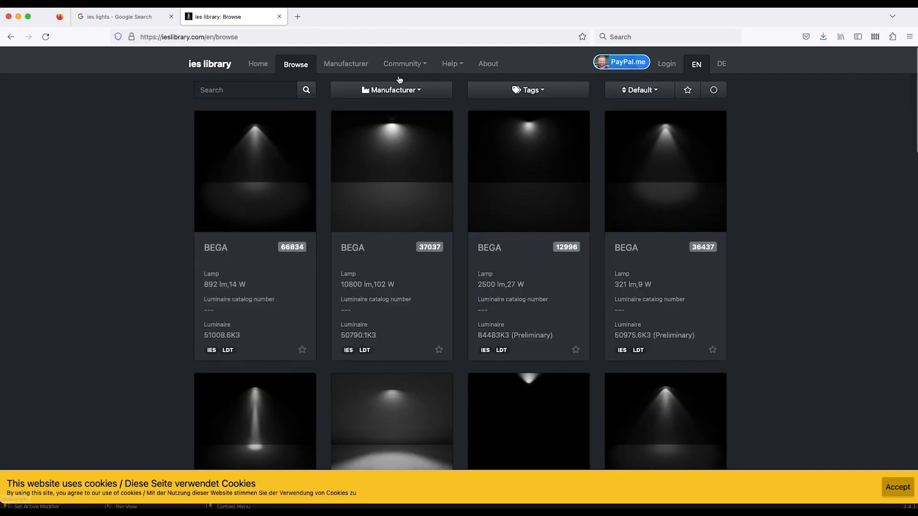
{"action": "scroll", "coordinate": [631, 172], "scroll_direction": "down", "scroll_amount": 5}
{"action": "scroll", "coordinate": [320, 370], "scroll_direction": "down", "scroll_amount": 10}
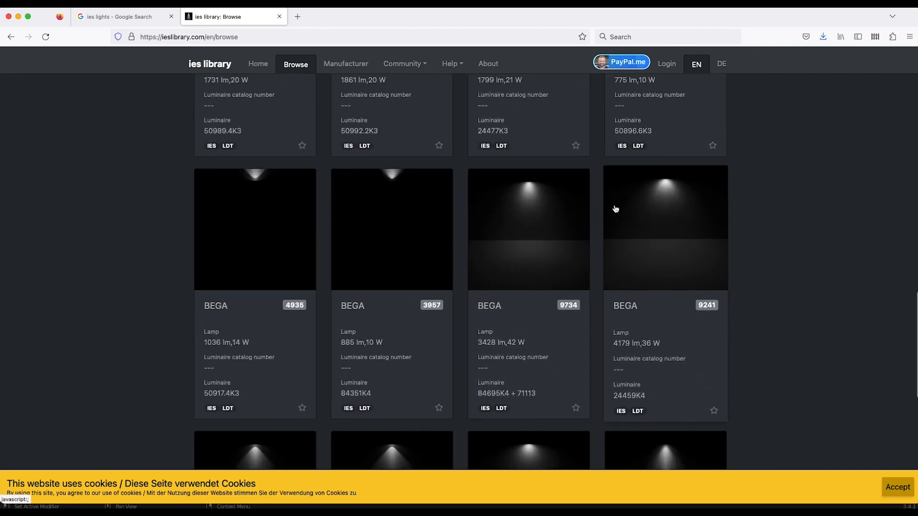
{"action": "scroll", "coordinate": [213, 242], "scroll_direction": "down", "scroll_amount": 8}
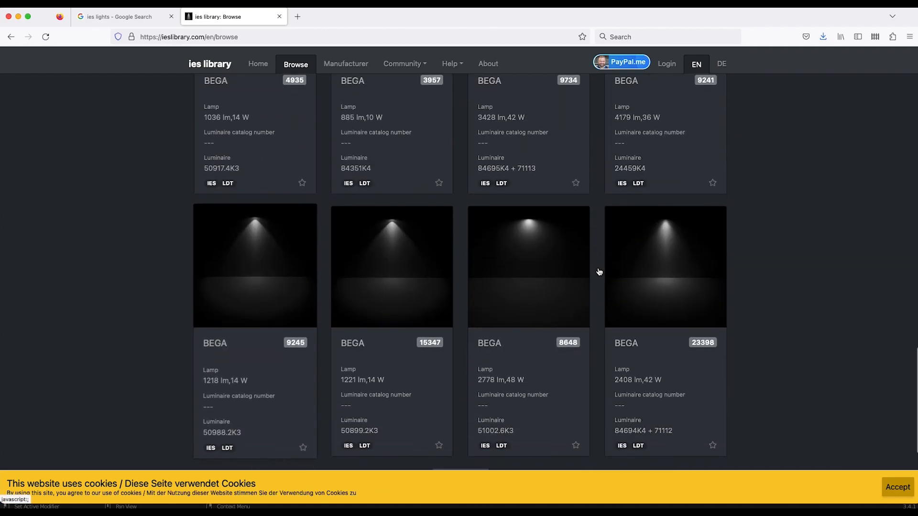
{"action": "scroll", "coordinate": [565, 272], "scroll_direction": "up", "scroll_amount": 20}
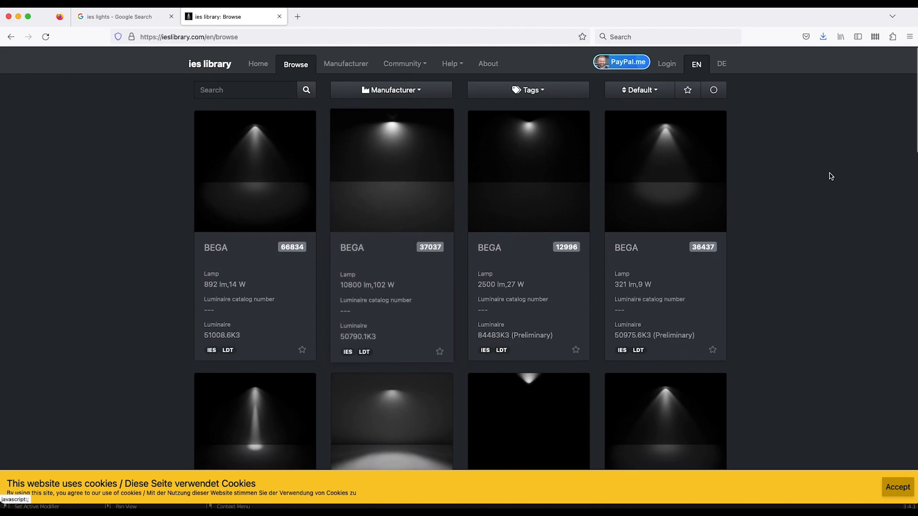
Step: Filter the lights by manufacturer Artemide S.p.A. and open the ANDROMEDA INCASSO luminaire
{"action": "left_click", "coordinate": [408, 91]}
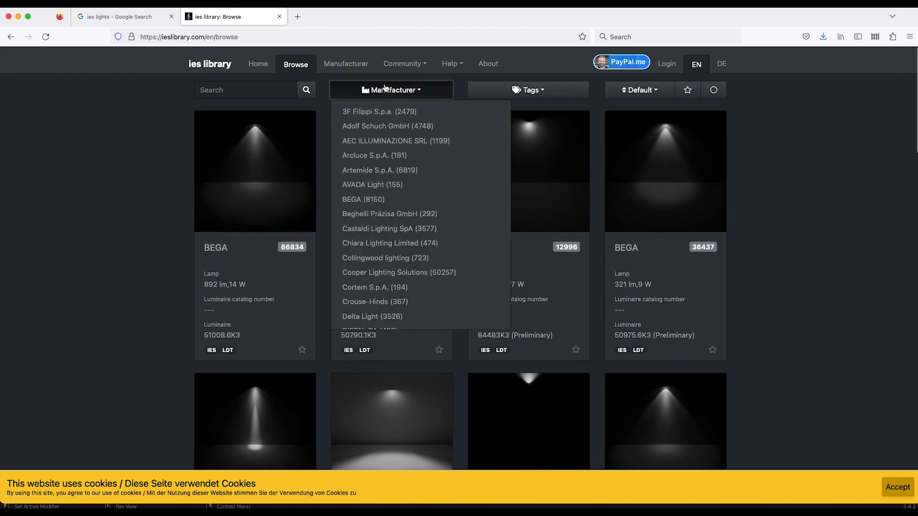
{"action": "left_click", "coordinate": [366, 171]}
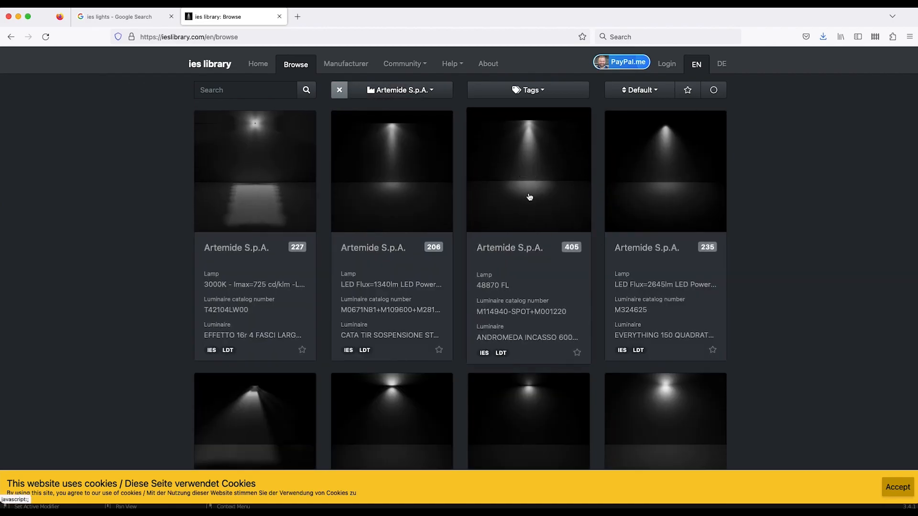
{"action": "left_click", "coordinate": [526, 167]}
{"action": "left_click", "coordinate": [559, 119]}
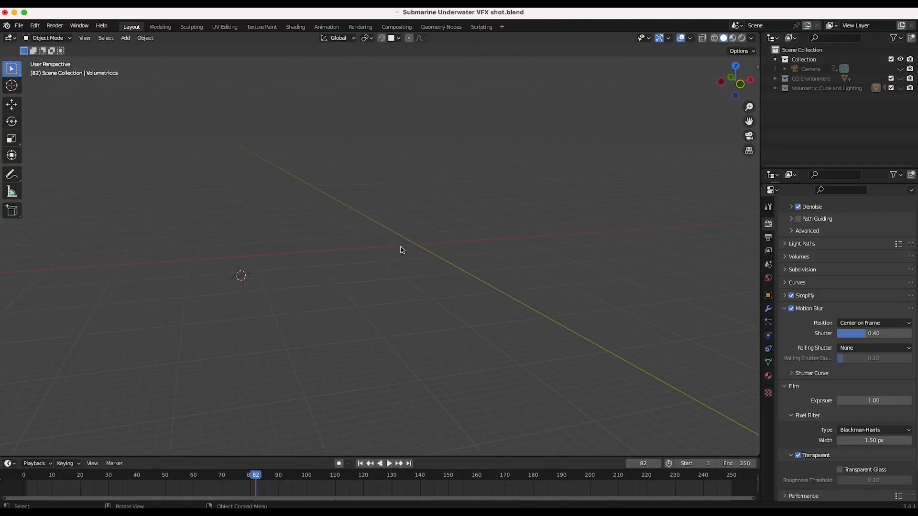
Step: Add a plane at the 3D cursor and scale it up about 22 times
{"action": "scroll", "coordinate": [401, 250], "scroll_direction": "right", "scroll_amount": 10}
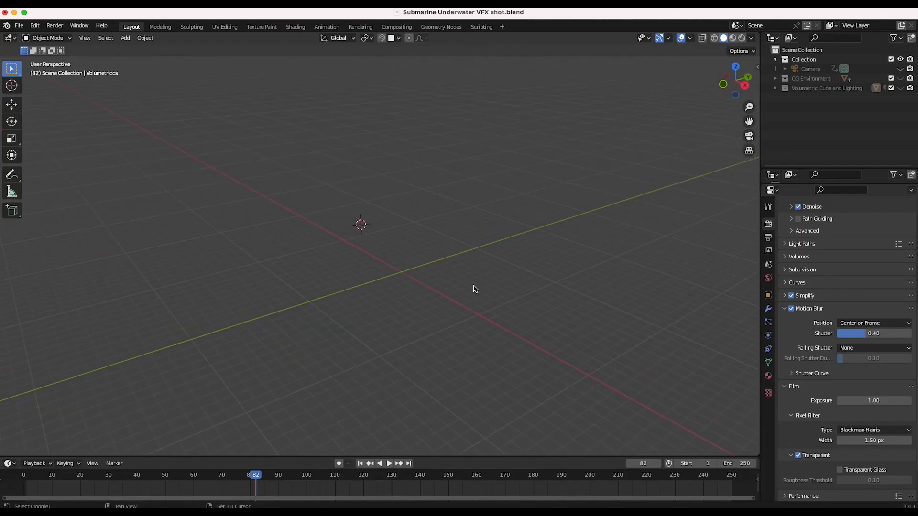
{"action": "key", "text": "shift+a"}
{"action": "key", "text": "Right"}
{"action": "key", "text": "Return"}
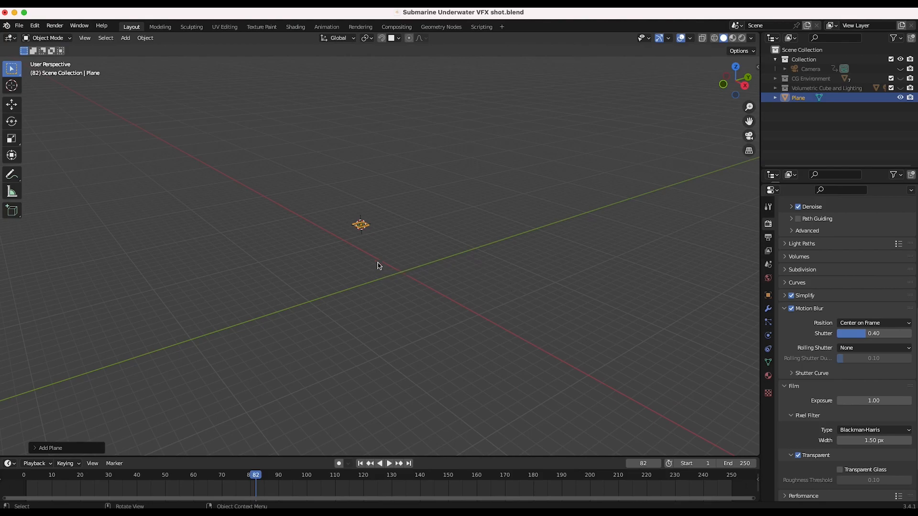
{"action": "key", "text": "s"}
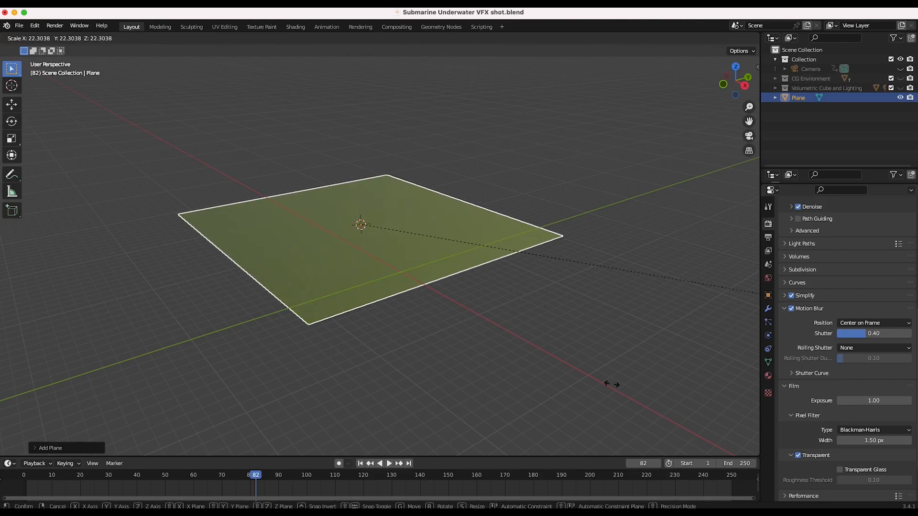
{"action": "left_click", "coordinate": [647, 383]}
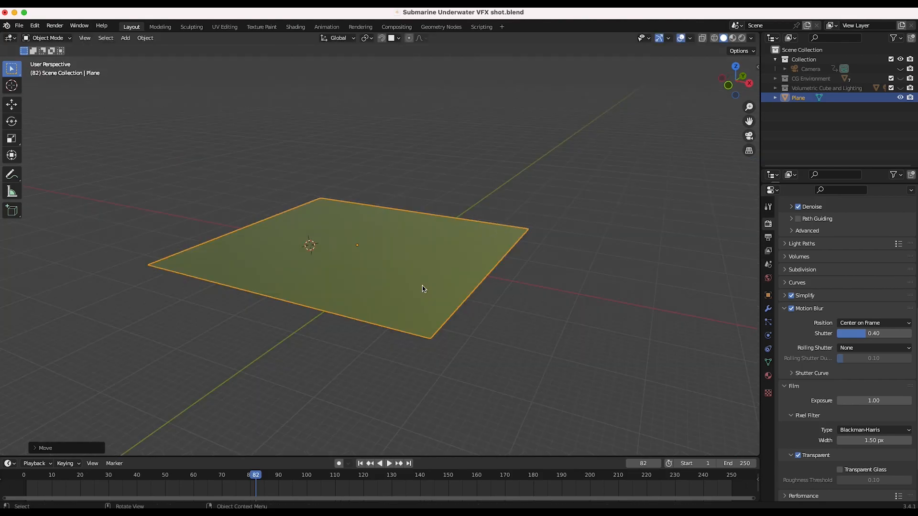
Step: Duplicate the plane, rotate the copy 90° about X, and move it along Y and Z to stand as a wall on the floor's back edge
{"action": "key", "text": "shift+d"}
{"action": "type", "text": "rx90"}
{"action": "key", "text": "Return"}
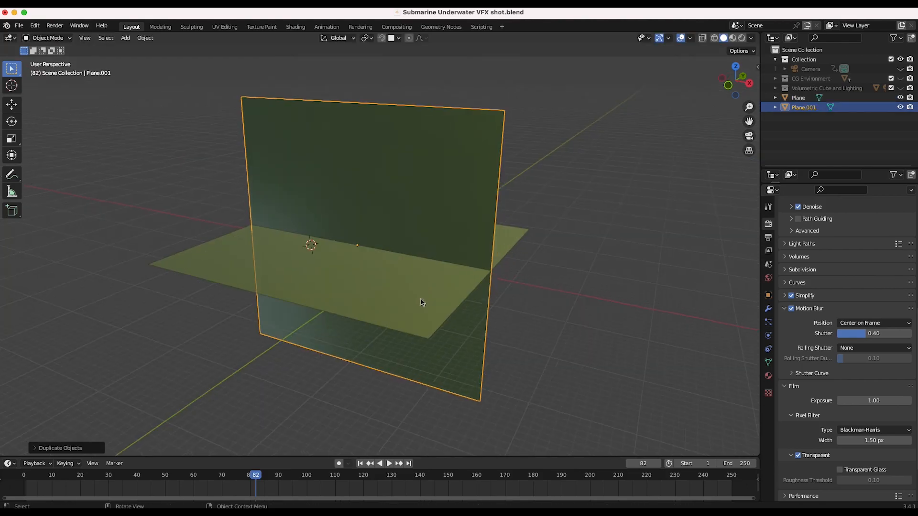
{"action": "key", "text": "g"}
{"action": "key", "text": "y"}
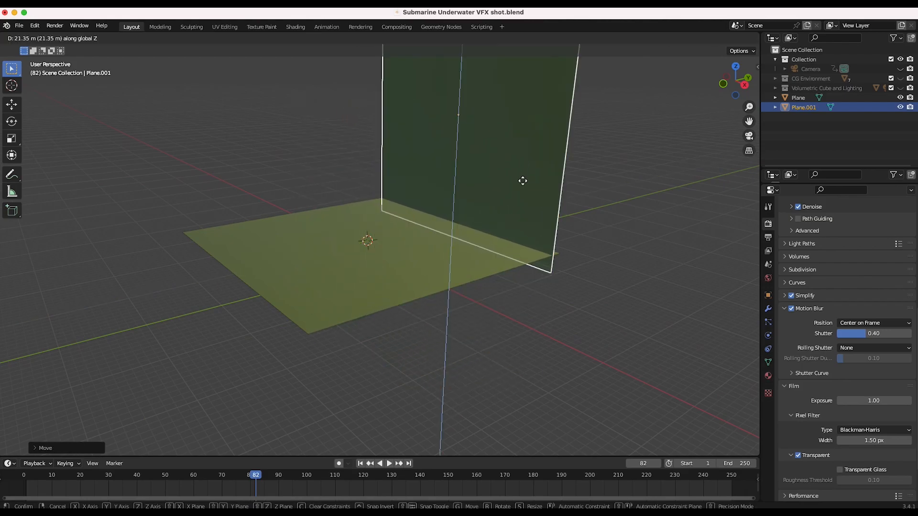
{"action": "left_click", "coordinate": [528, 174]}
{"action": "scroll", "coordinate": [529, 175], "scroll_direction": "right", "scroll_amount": 3, "text": "shift"}
{"action": "scroll", "coordinate": [528, 175], "scroll_direction": "left", "scroll_amount": 5}
Step: Place the 3D cursor near the middle of the wall and add a point light there
{"action": "left_click", "coordinate": [11, 85]}
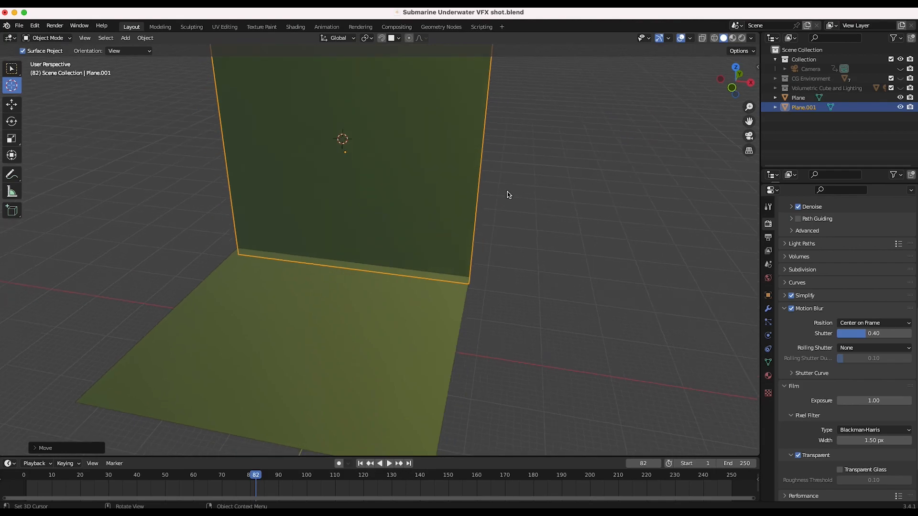
{"action": "middle_click_drag", "start_coordinate": [506, 194], "coordinate": [443, 190]}
{"action": "scroll", "coordinate": [398, 225], "scroll_direction": "left", "scroll_amount": 8}
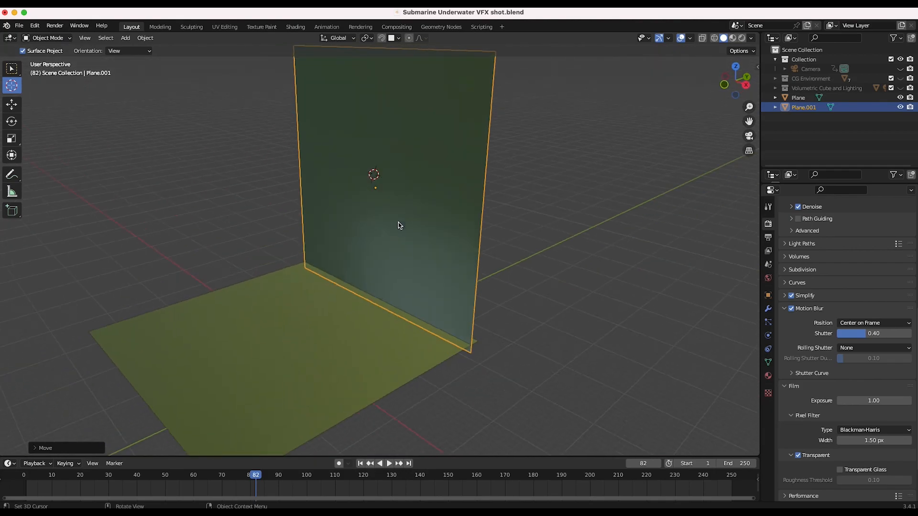
{"action": "key", "text": "shift+a"}
{"action": "mouse_move", "coordinate": [353, 335]}
{"action": "left_click", "coordinate": [403, 336]}
{"action": "scroll", "coordinate": [363, 244], "scroll_direction": "right", "scroll_amount": 6}
{"action": "scroll", "coordinate": [362, 244], "scroll_direction": "up", "scroll_amount": 3}
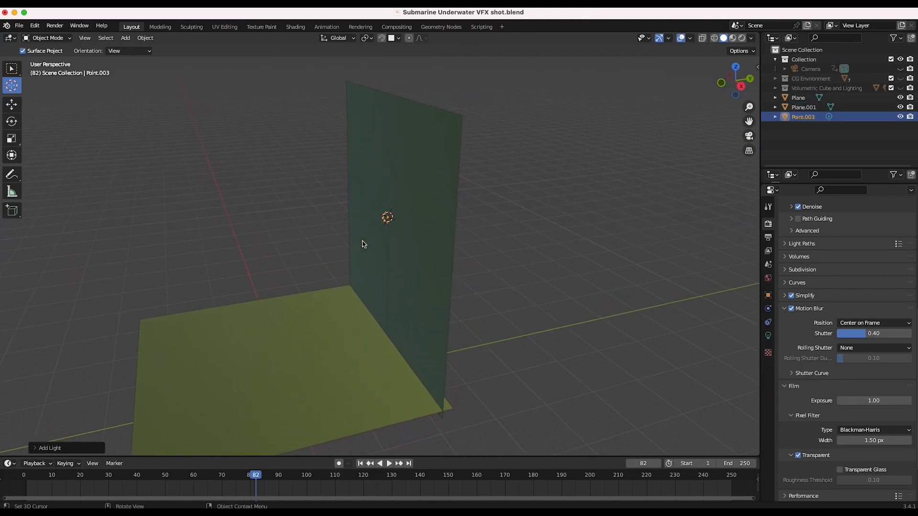
Step: Show the viewport in Rendered shading and set the point light's power to 100 W
{"action": "scroll", "coordinate": [363, 244], "scroll_direction": "up", "scroll_amount": 4}
{"action": "key", "text": "z"}
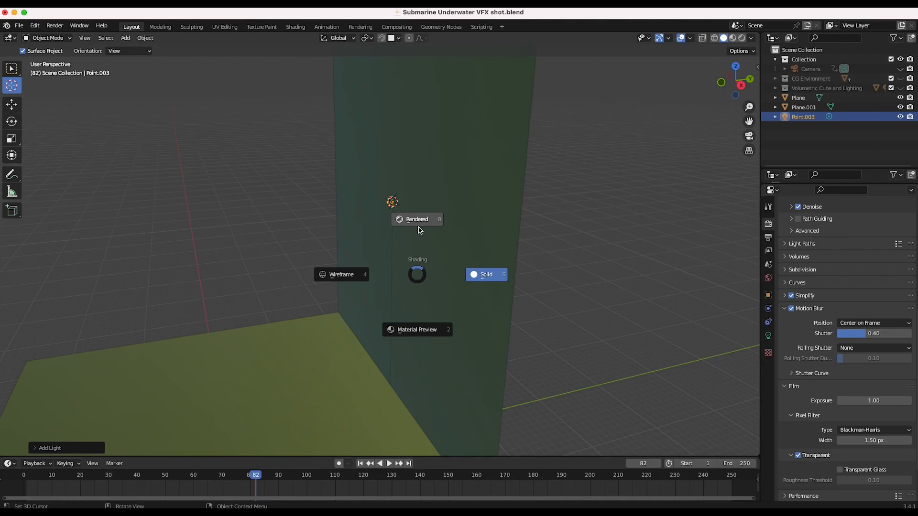
{"action": "left_click", "coordinate": [418, 230]}
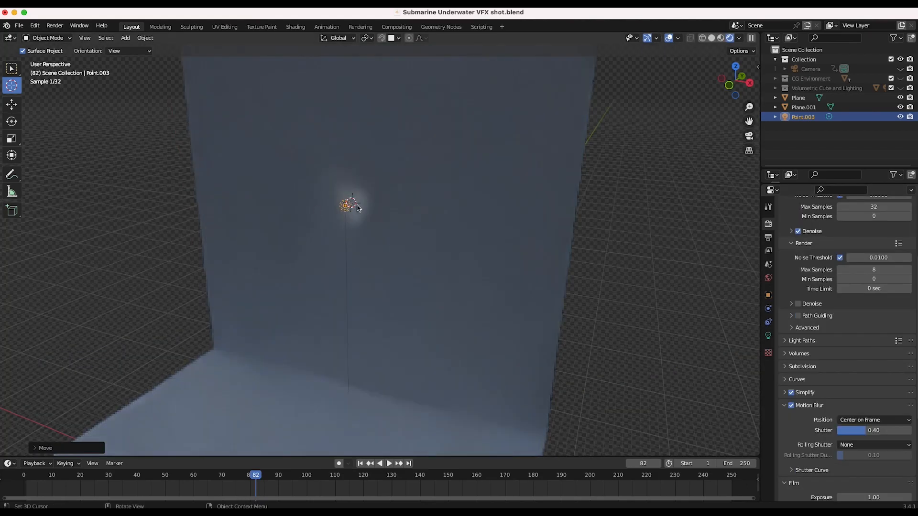
{"action": "left_click", "coordinate": [768, 336]}
{"action": "left_click", "coordinate": [858, 372]}
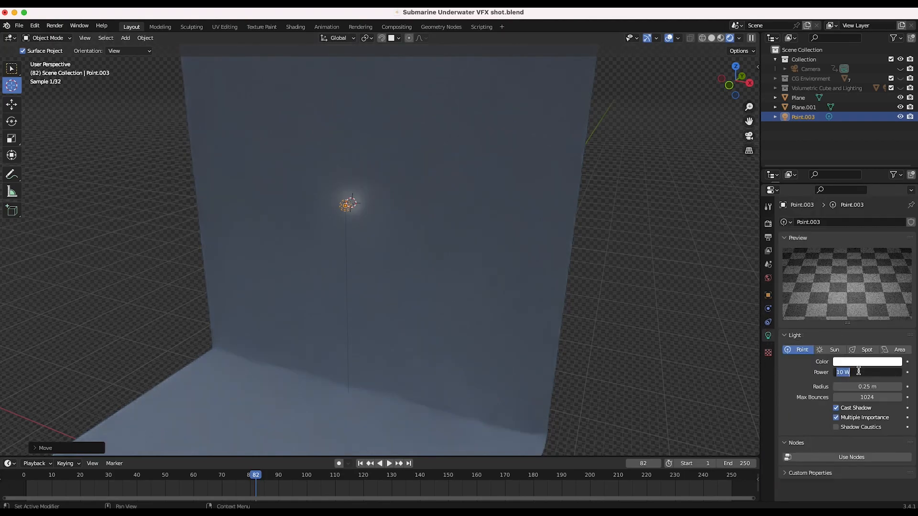
{"action": "key", "text": "Return"}
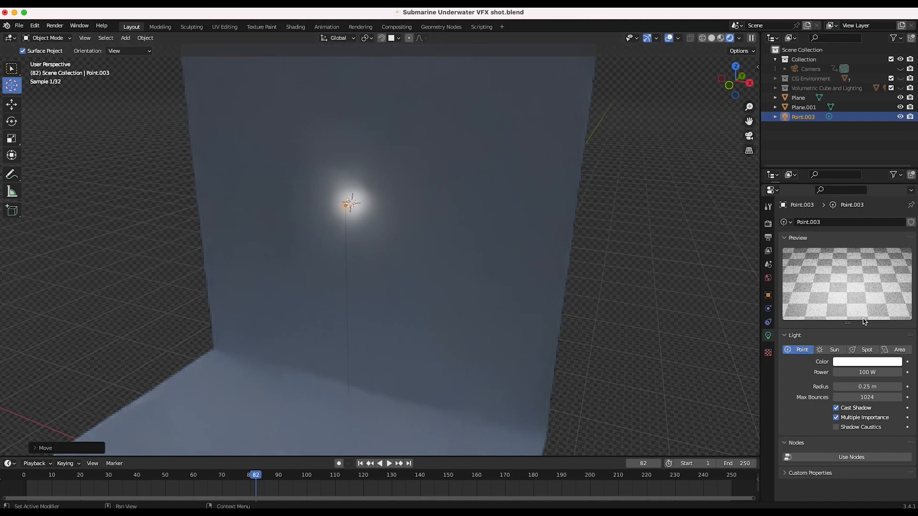
Step: Change the light to a Spot with 2000 W power and return the viewport to Solid shading
{"action": "left_click", "coordinate": [862, 350]}
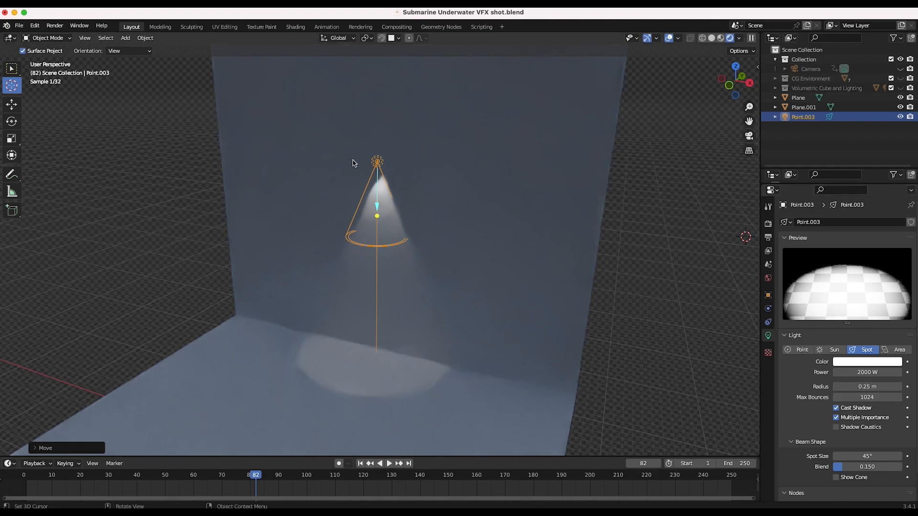
{"action": "middle_click_drag", "start_coordinate": [386, 267], "coordinate": [399, 277], "text": "shift"}
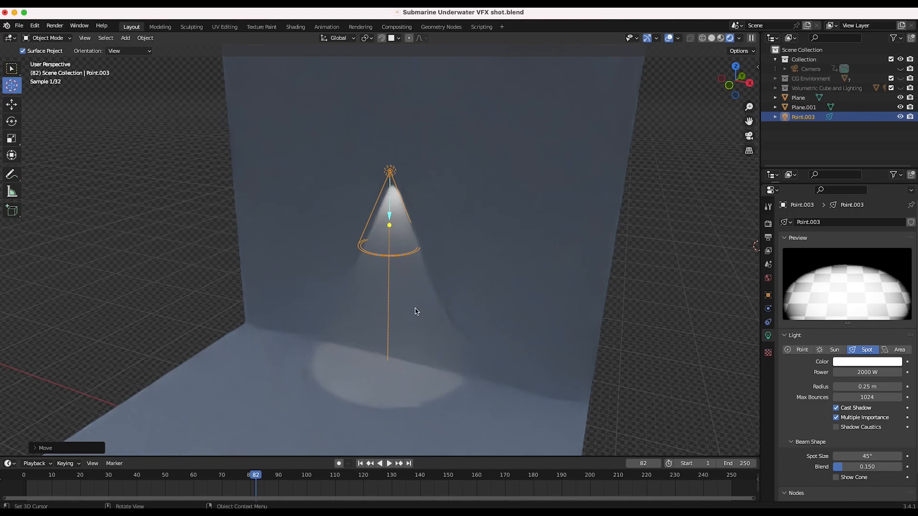
{"action": "left_click", "coordinate": [712, 38]}
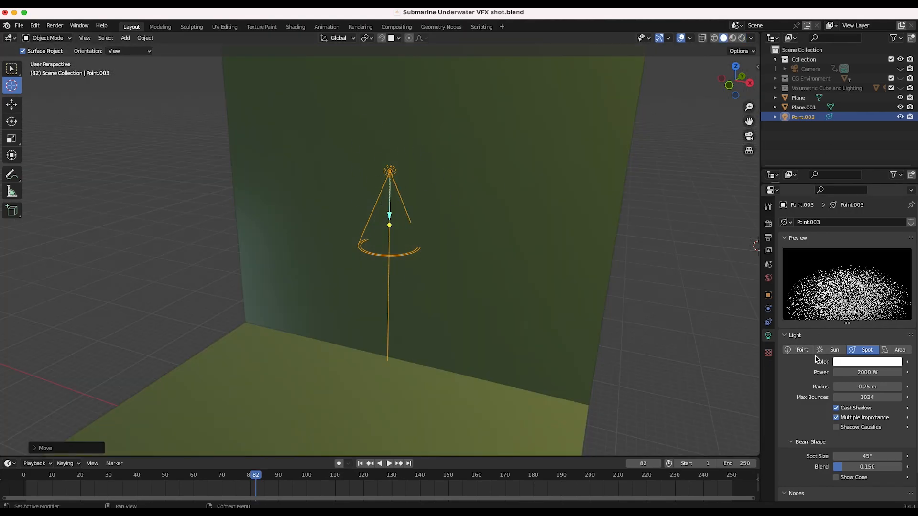
Step: Set the light type back to Point, enable its nodes and open the Shading workspace
{"action": "left_click", "coordinate": [801, 352]}
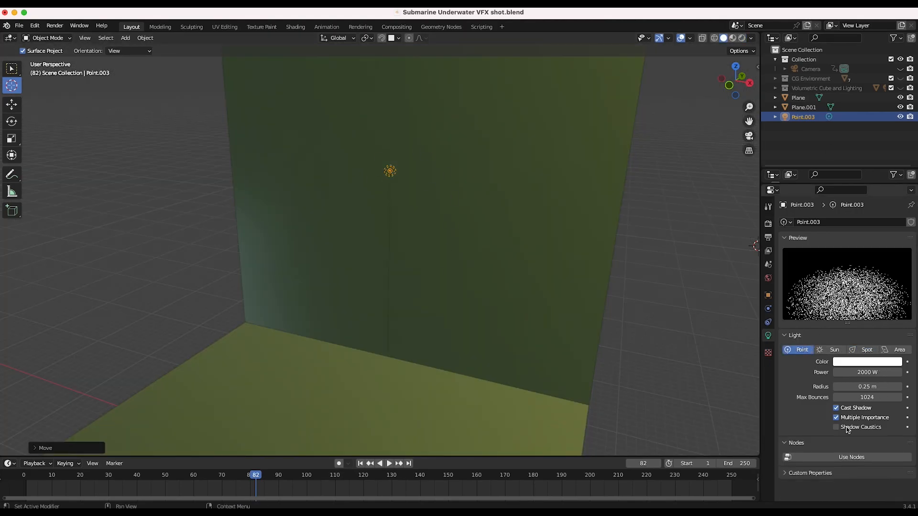
{"action": "left_click", "coordinate": [850, 457]}
{"action": "scroll", "coordinate": [831, 376], "scroll_direction": "down", "scroll_amount": 1}
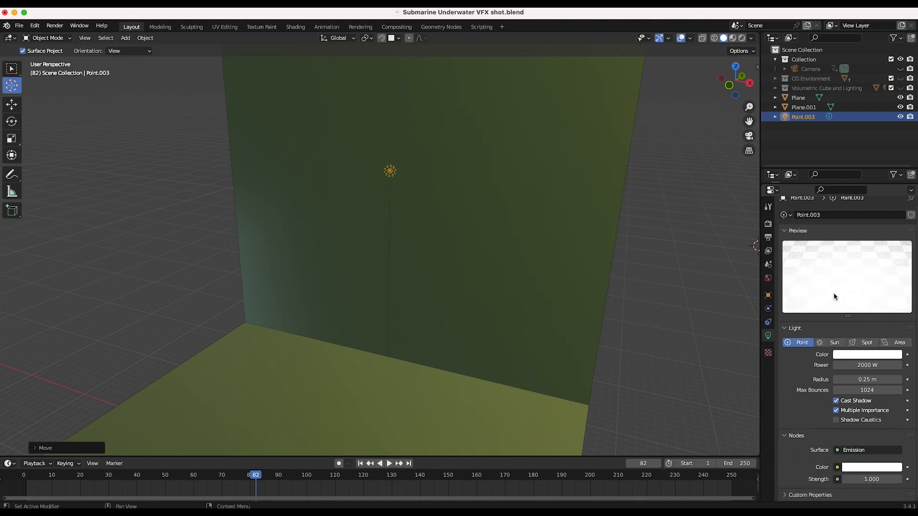
{"action": "left_click", "coordinate": [301, 29]}
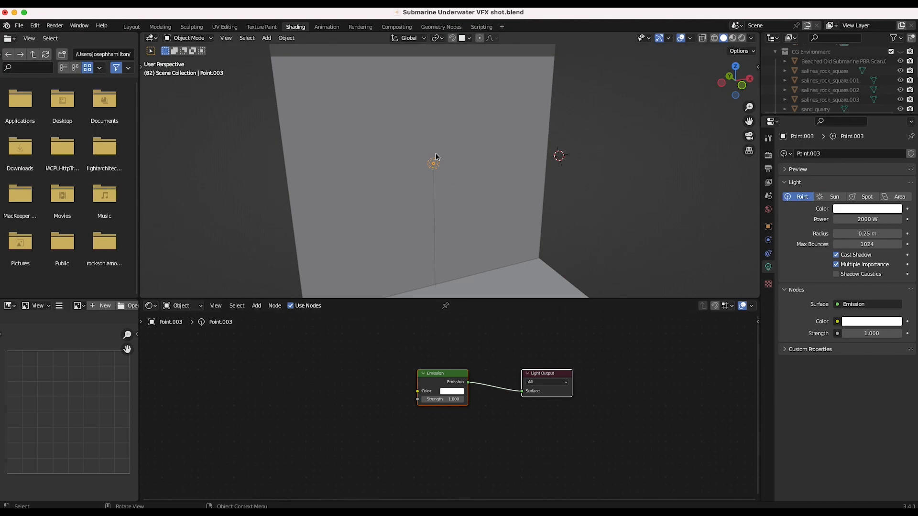
Step: Add an IES Texture node beside the Emission node in the light's node tree
{"action": "key", "text": "shift+a"}
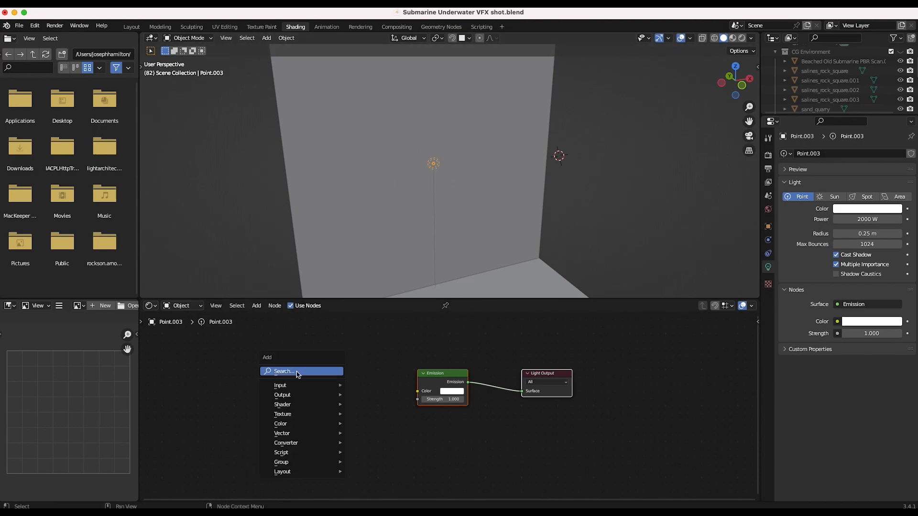
{"action": "left_click", "coordinate": [297, 373]}
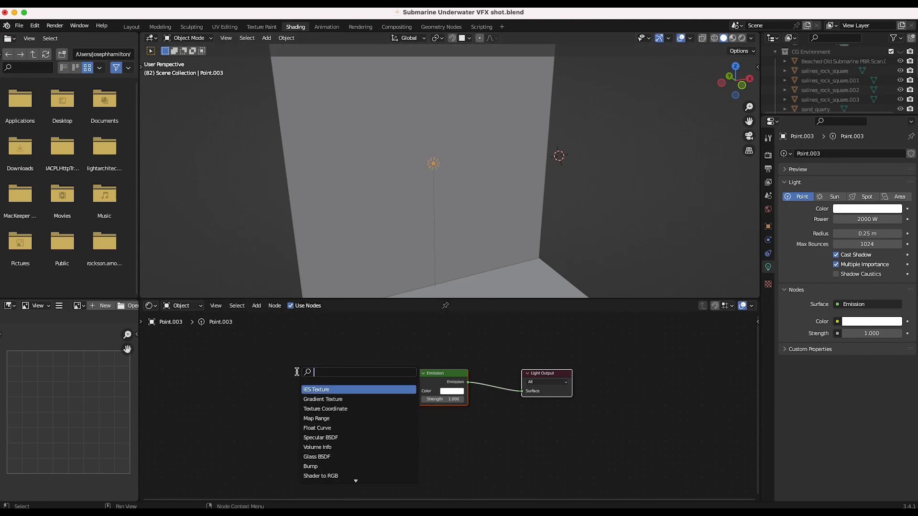
{"action": "left_click", "coordinate": [332, 389]}
{"action": "left_click", "coordinate": [314, 385]}
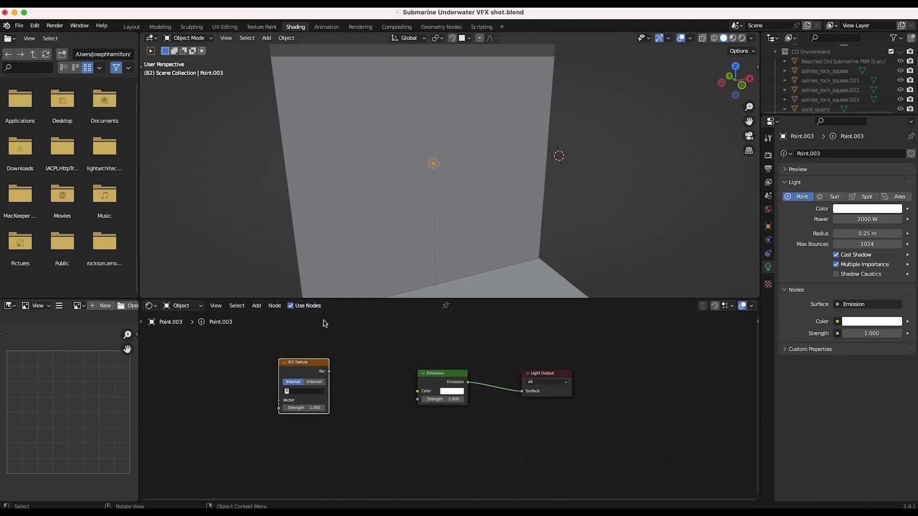
Step: Set the IES Texture source to External and load Artemide Spa.ies from the IES Lighting Tutorial folder
{"action": "key", "text": "Home"}
{"action": "left_click", "coordinate": [284, 383]}
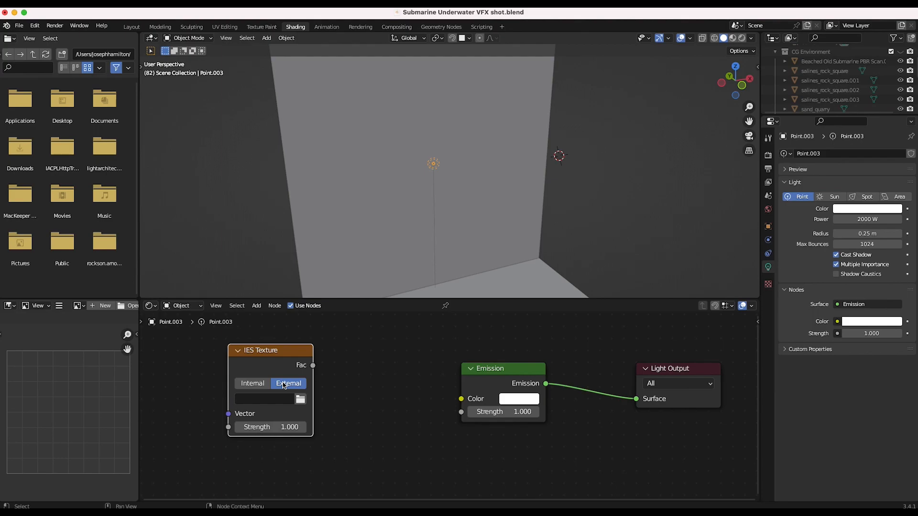
{"action": "left_click", "coordinate": [300, 400]}
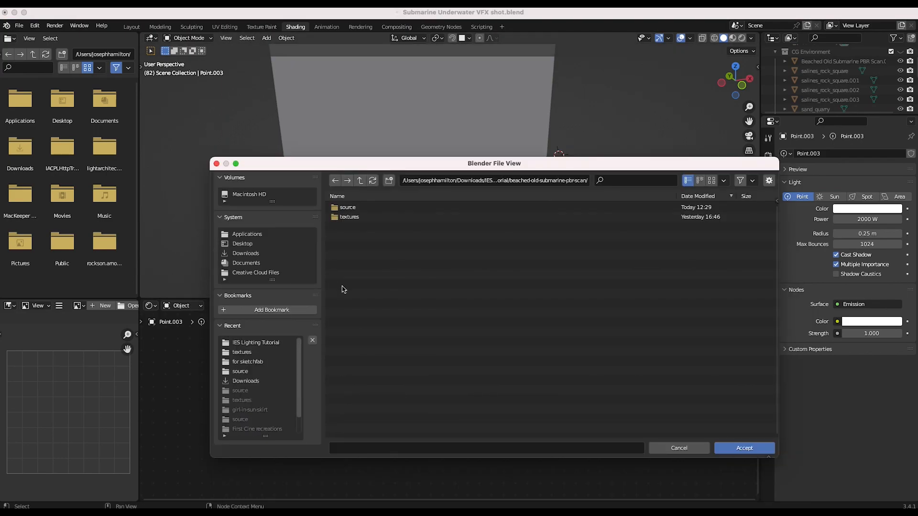
{"action": "left_click", "coordinate": [360, 180]}
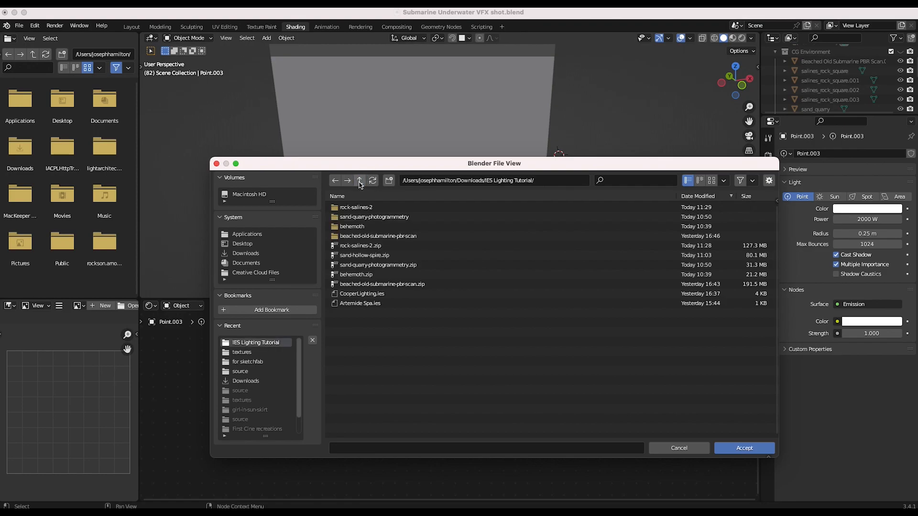
{"action": "left_click", "coordinate": [360, 304]}
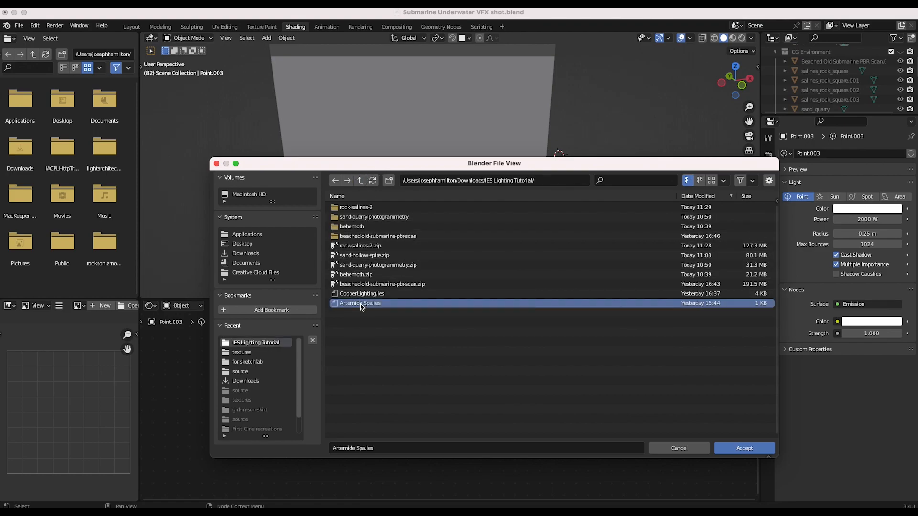
{"action": "left_click", "coordinate": [743, 449]}
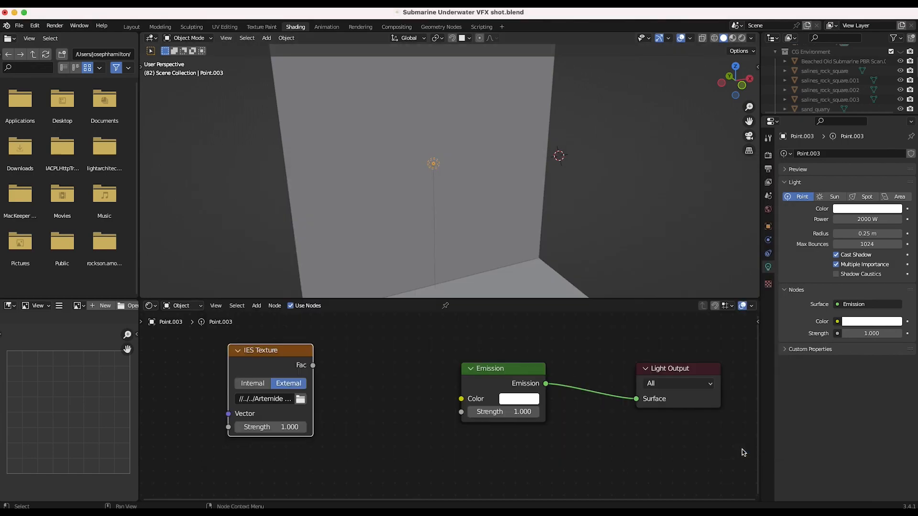
Step: Connect the IES Texture's Fac to the Emission Strength and compare the rendered light with the ies library preview in Firefox
{"action": "left_click_drag", "start_coordinate": [313, 366], "coordinate": [462, 413]}
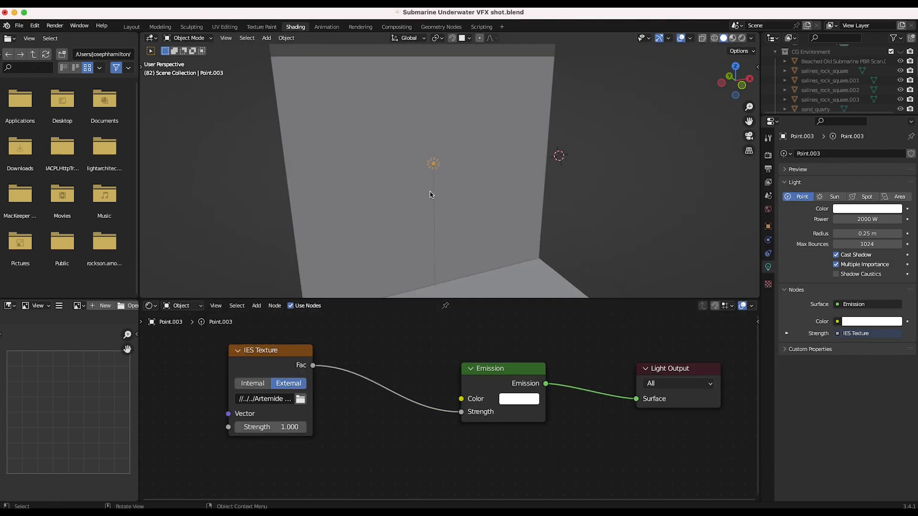
{"action": "key", "text": "z"}
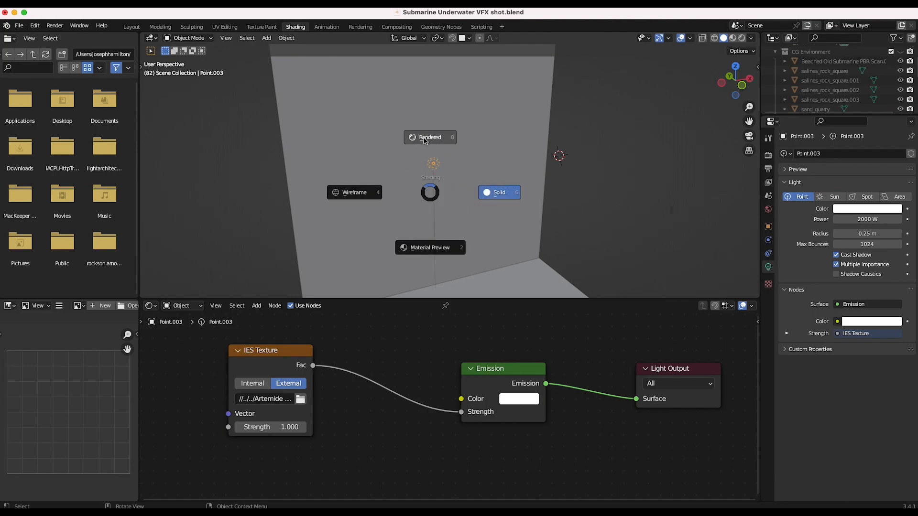
{"action": "left_click", "coordinate": [424, 140]}
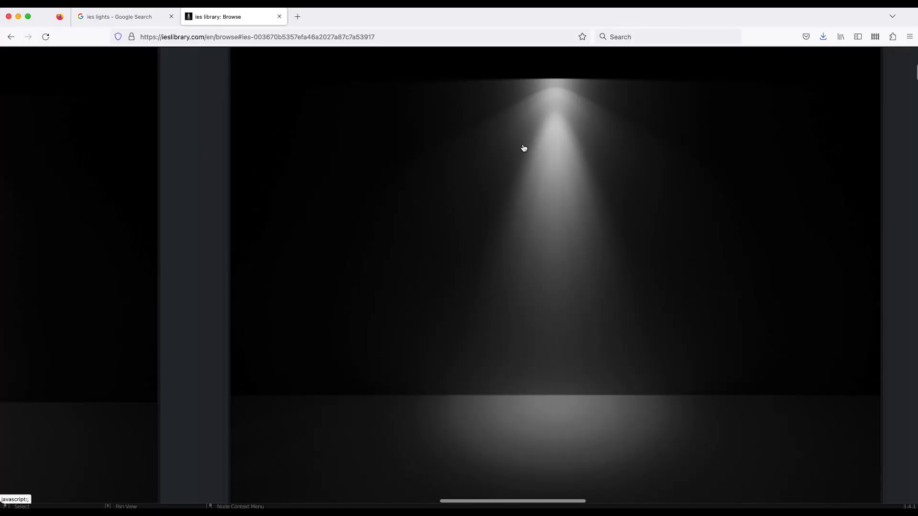
{"action": "scroll", "coordinate": [523, 147], "scroll_direction": "down", "scroll_amount": 5, "text": "ctrl"}
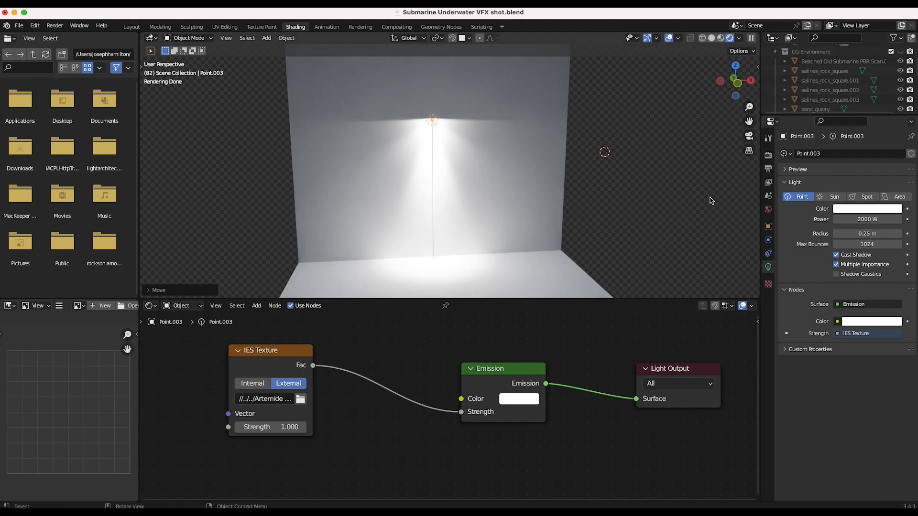
Step: Back in Blender, reduce the point light's power to 400 W
{"action": "left_click", "coordinate": [861, 219]}
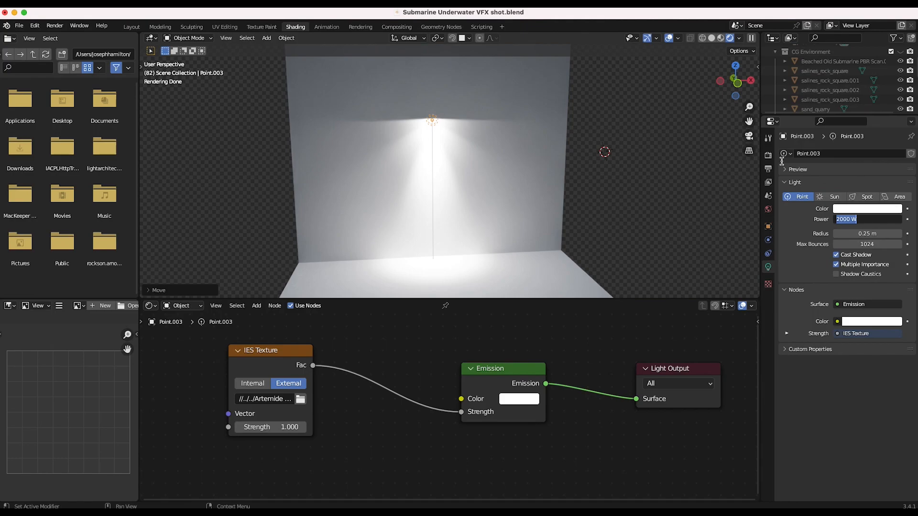
{"action": "type", "text": "400"}
{"action": "key", "text": "Return"}
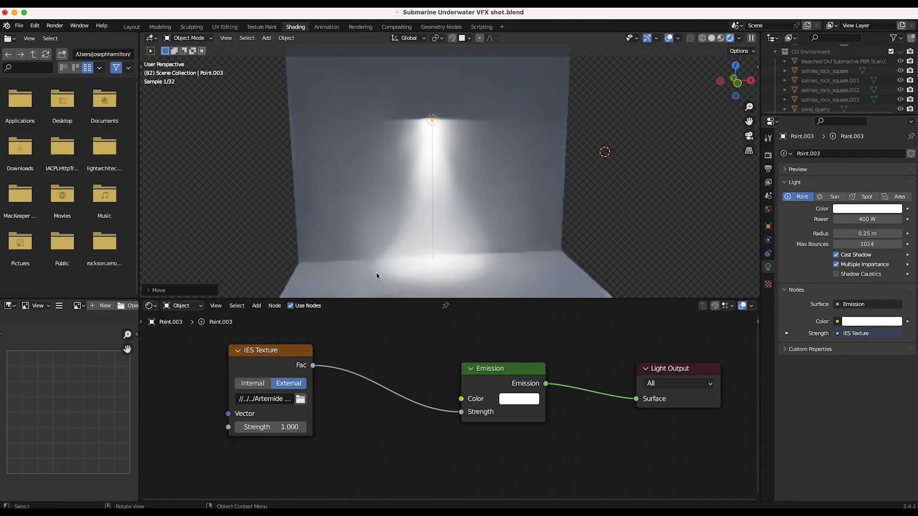
Step: Set the IES Texture node's strength to 2
{"action": "left_click", "coordinate": [283, 354]}
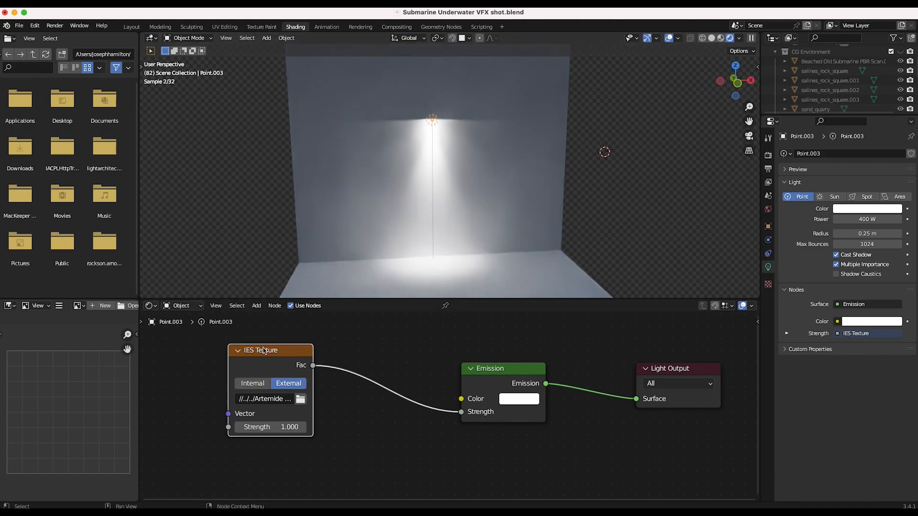
{"action": "left_click", "coordinate": [269, 426]}
{"action": "type", "text": "2"}
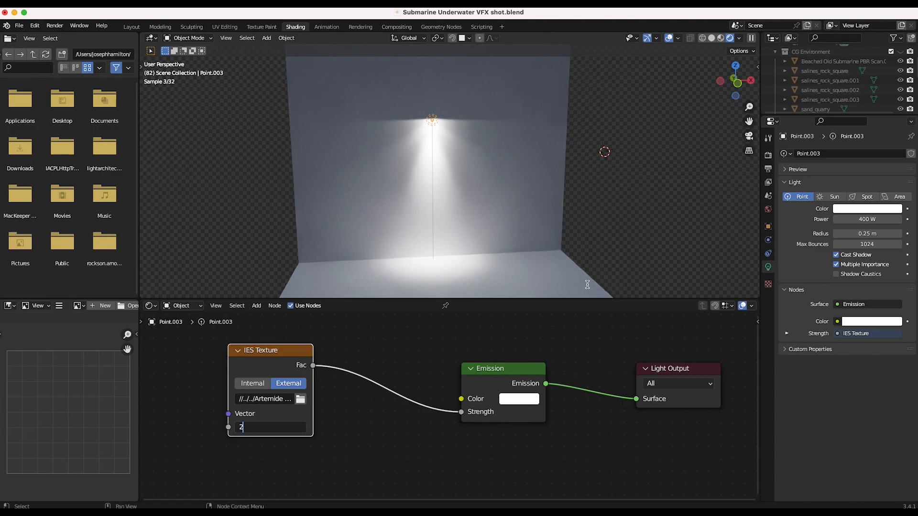
{"action": "key", "text": "Return"}
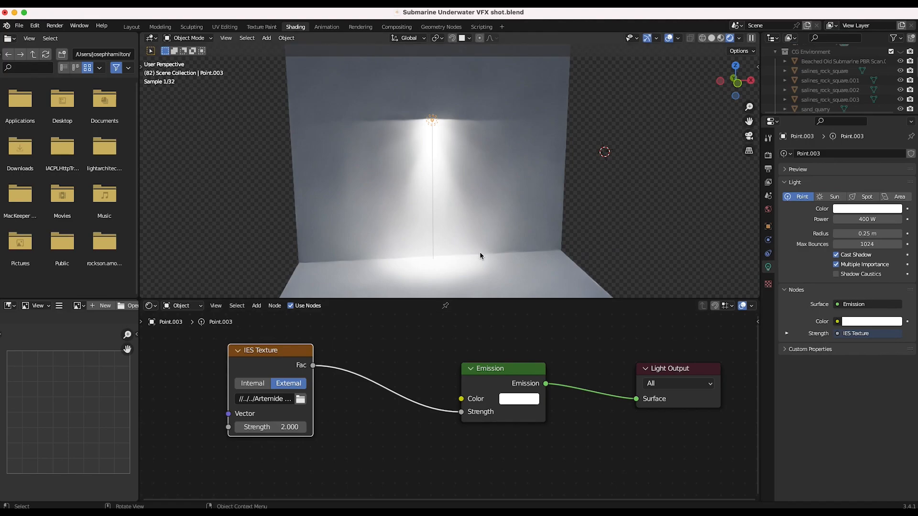
Step: Give the Emission node a pale yellow color and inspect the rendered light in the Layout workspace
{"action": "left_click", "coordinate": [519, 399]}
{"action": "left_click", "coordinate": [534, 403]}
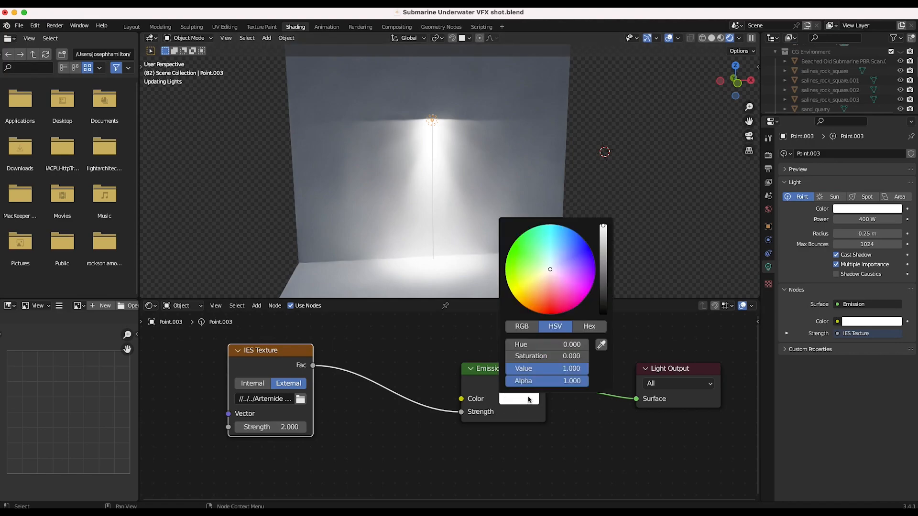
{"action": "left_click", "coordinate": [535, 281]}
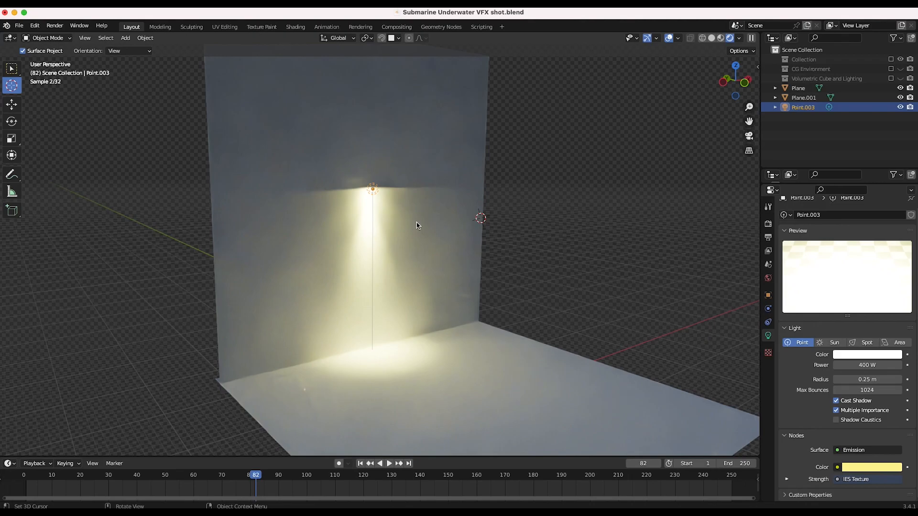
{"action": "middle_click_drag", "start_coordinate": [417, 225], "coordinate": [383, 201]}
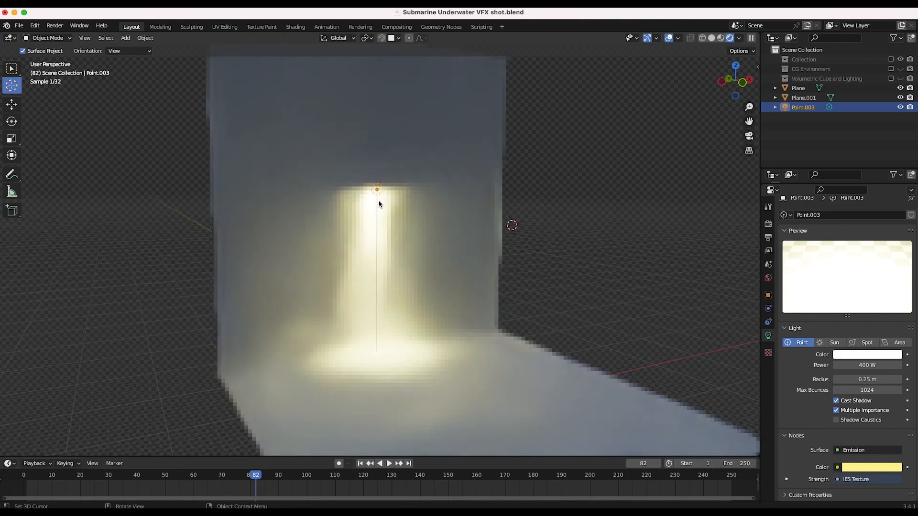
Step: Try a free trackball rotation of the point light to test how its IES beam turns
{"action": "key", "text": "r"}
{"action": "key", "text": "r"}
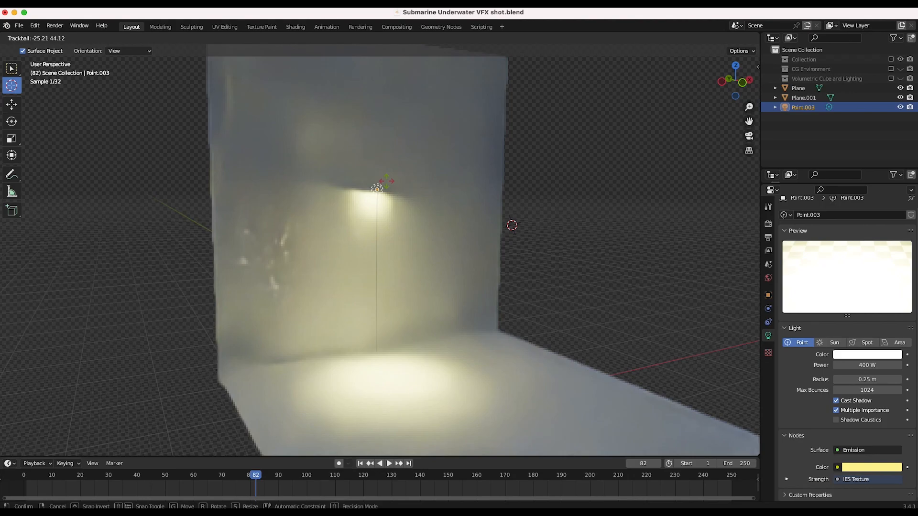
{"action": "left_click", "coordinate": [386, 181]}
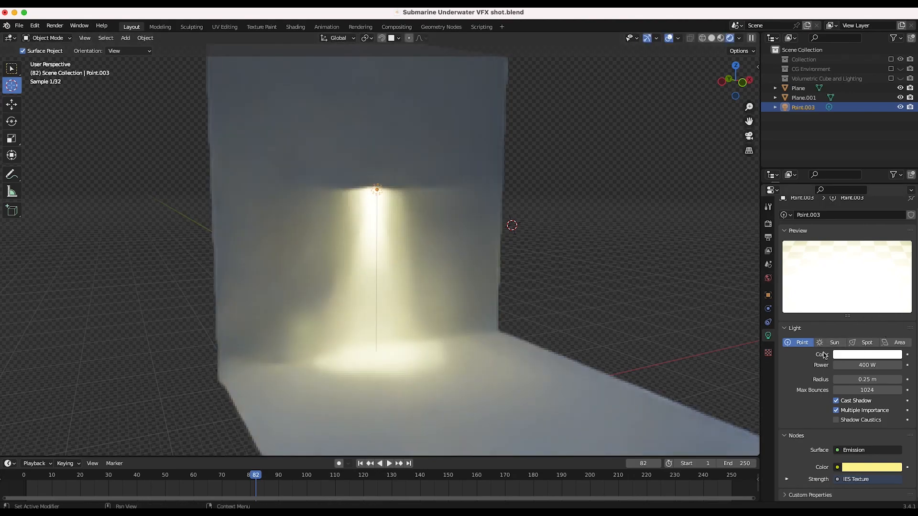
Step: Change the light's type to Spot and set its spot size to 103°
{"action": "left_click", "coordinate": [867, 344]}
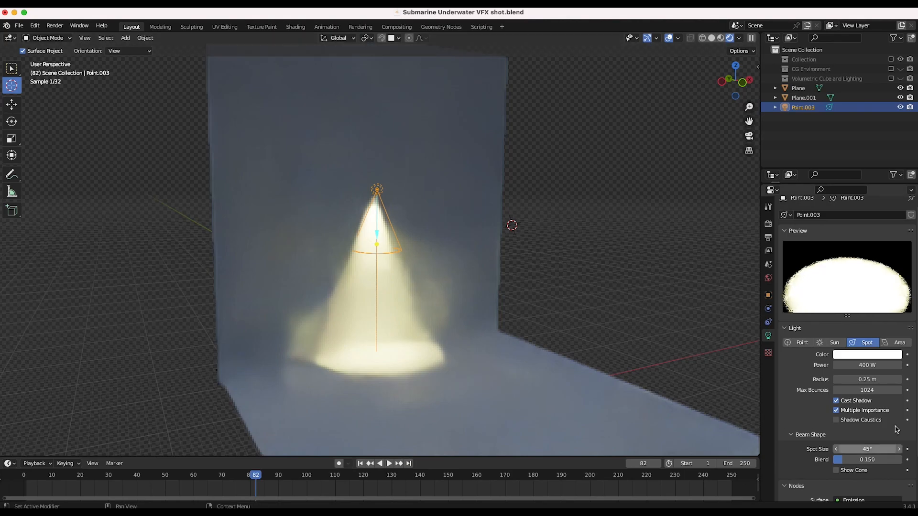
{"action": "mouse_move", "coordinate": [863, 447]}
{"action": "left_mouse_down"}
{"action": "mouse_move", "coordinate": [901, 447]}
{"action": "mouse_move", "coordinate": [858, 449]}
{"action": "left_mouse_up"}
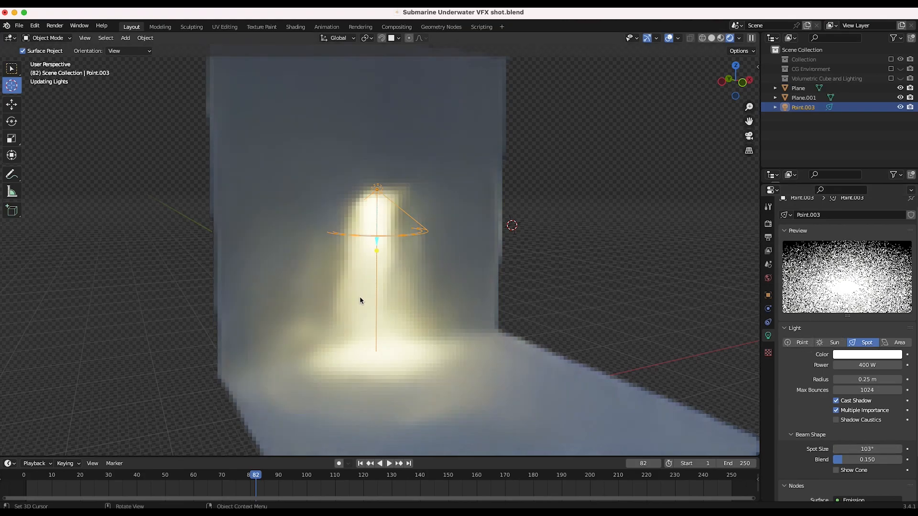
Step: Rotate the spot light freely with trackball rotation until its beam aims at the upper right part of the back wall
{"action": "middle_click_drag", "start_coordinate": [379, 314], "coordinate": [406, 323]}
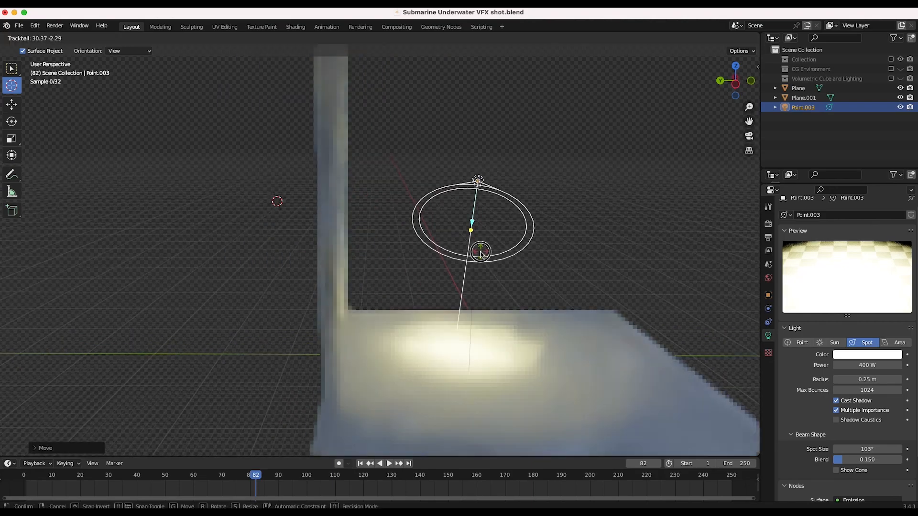
{"action": "left_click", "coordinate": [480, 253]}
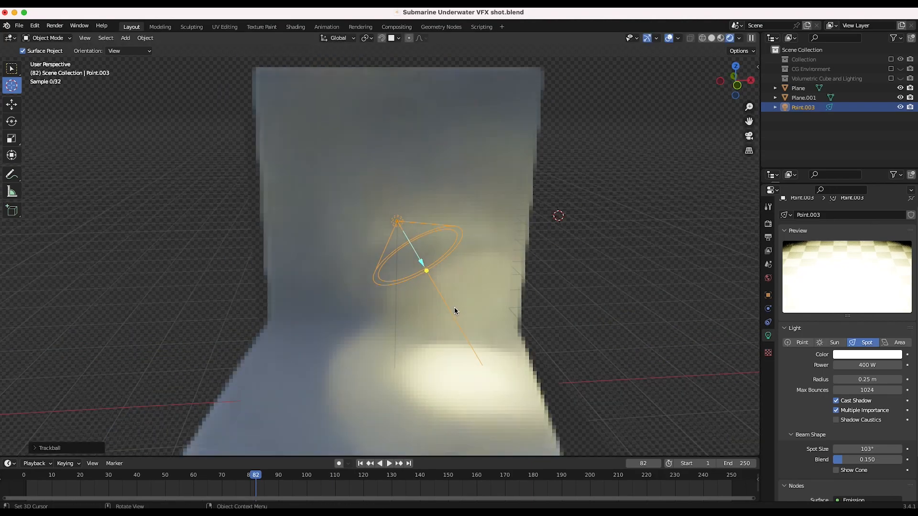
{"action": "middle_click_drag", "start_coordinate": [455, 311], "coordinate": [504, 286]}
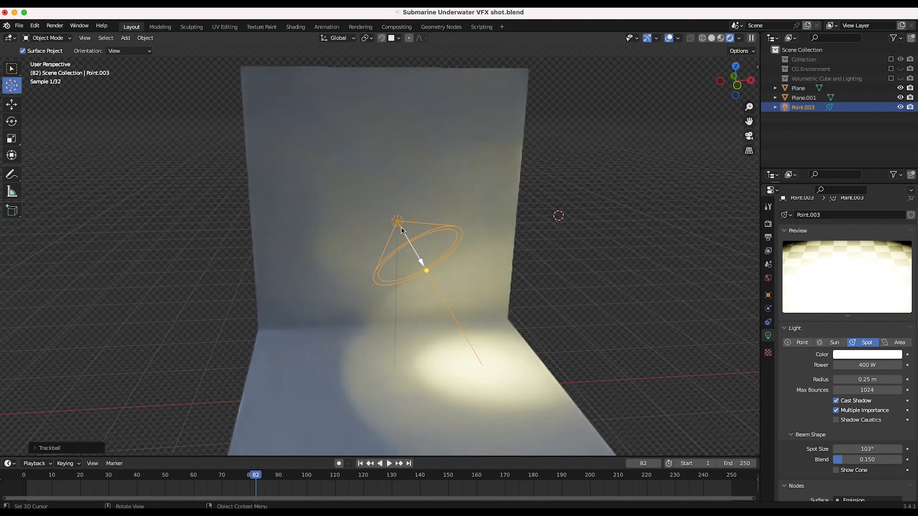
{"action": "key", "text": "r"}
{"action": "key", "text": "r"}
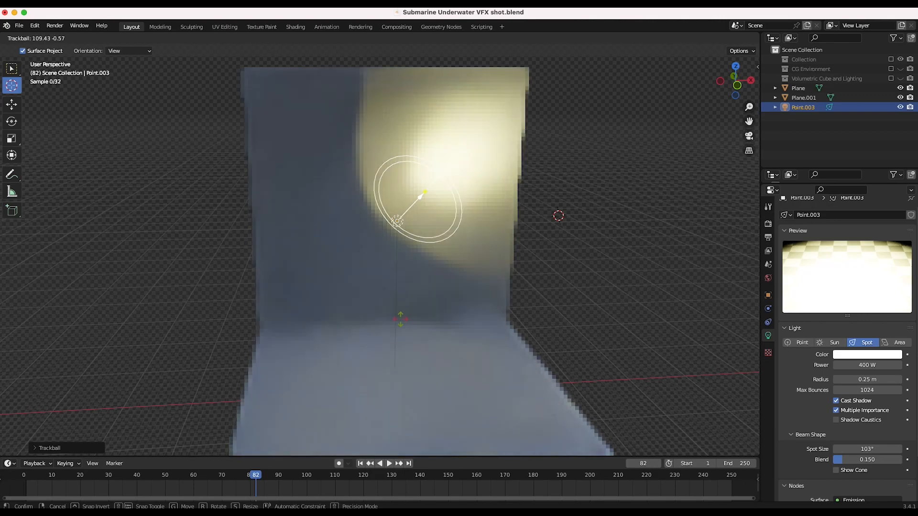
{"action": "left_click", "coordinate": [400, 328]}
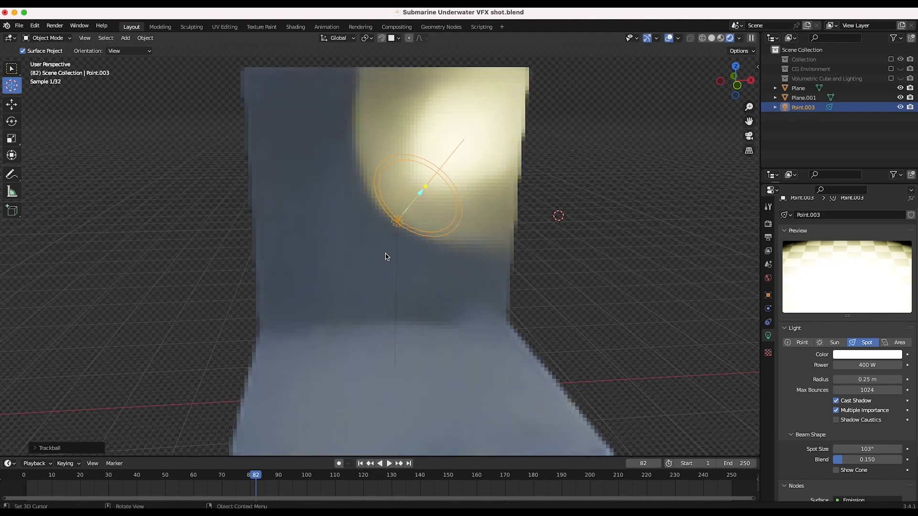
{"action": "scroll", "coordinate": [479, 258], "scroll_direction": "up", "scroll_amount": 5, "text": "shift"}
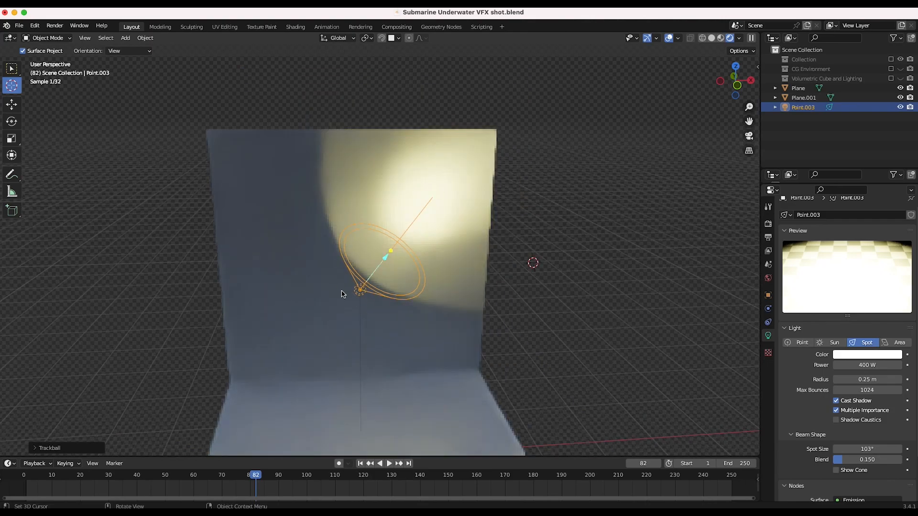
Step: Change the light's type back to Point, enable the Volumetric Cube and Lighting collection, and inspect the beam through the volume
{"action": "left_click", "coordinate": [797, 344]}
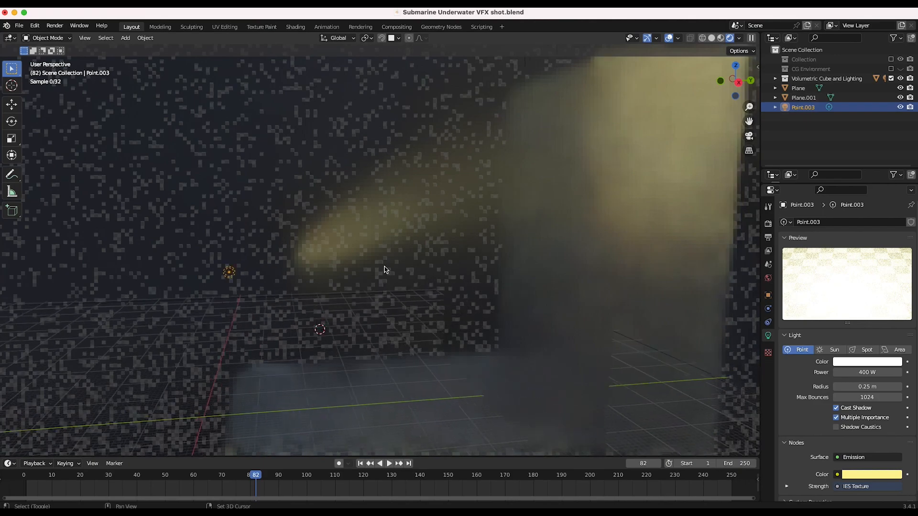
{"action": "scroll", "coordinate": [385, 266], "scroll_direction": "right", "scroll_amount": 3, "text": "shift"}
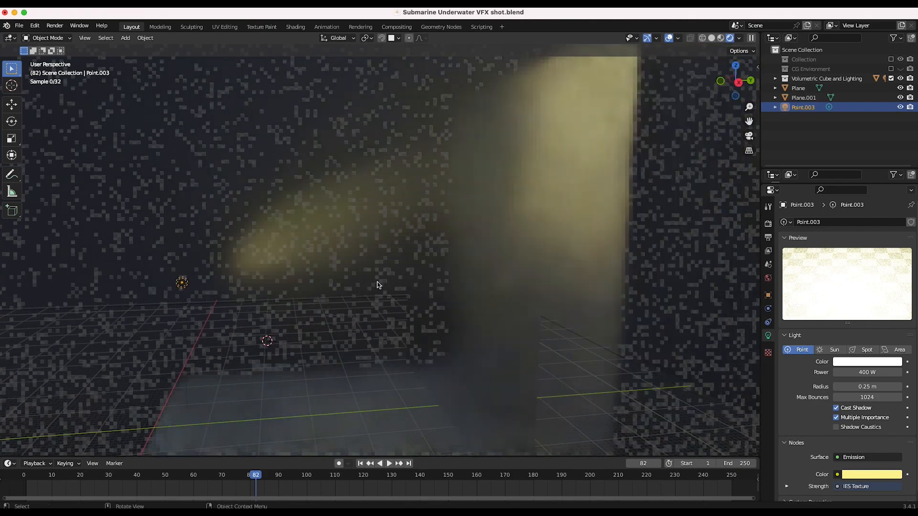
{"action": "scroll", "coordinate": [374, 284], "scroll_direction": "left", "scroll_amount": 3, "text": "shift"}
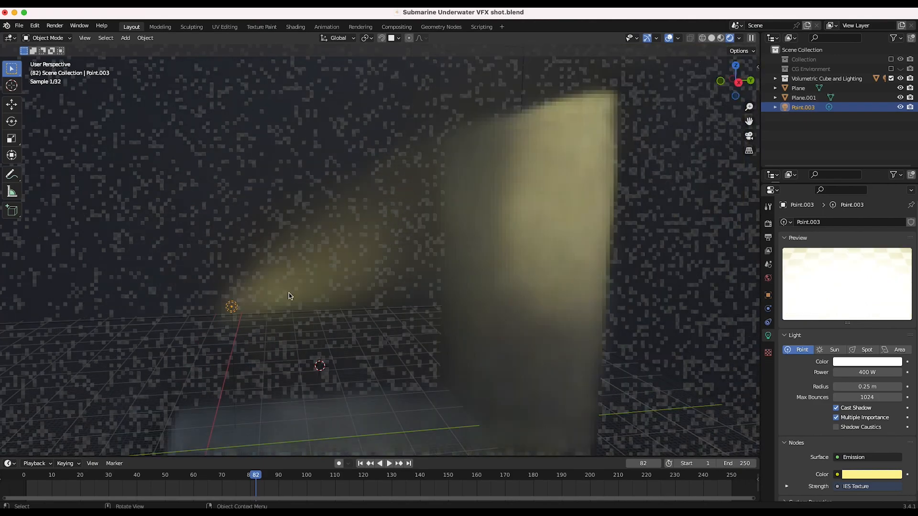